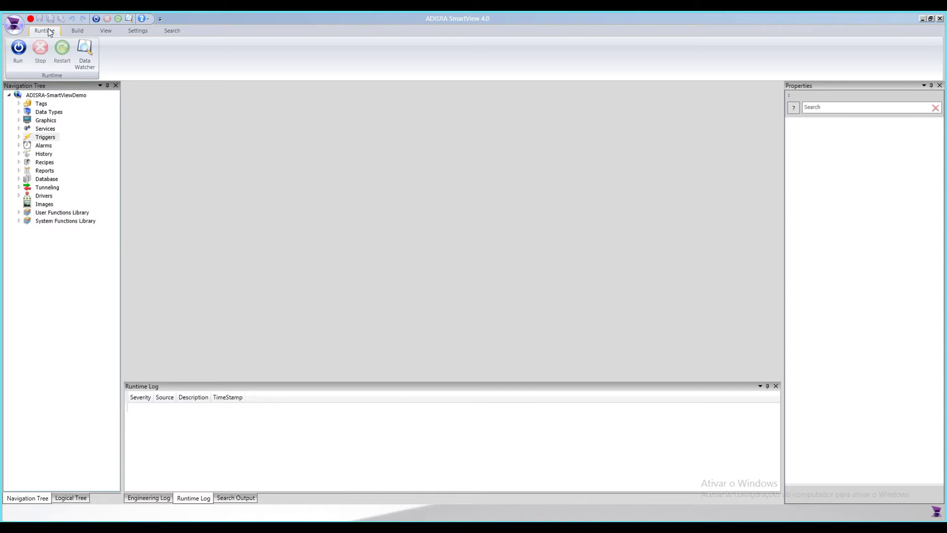
# Look over the Build and View options and the Logical Tree's tag list, ending back on the Navigation Tree.
pyautogui.click(78, 34)
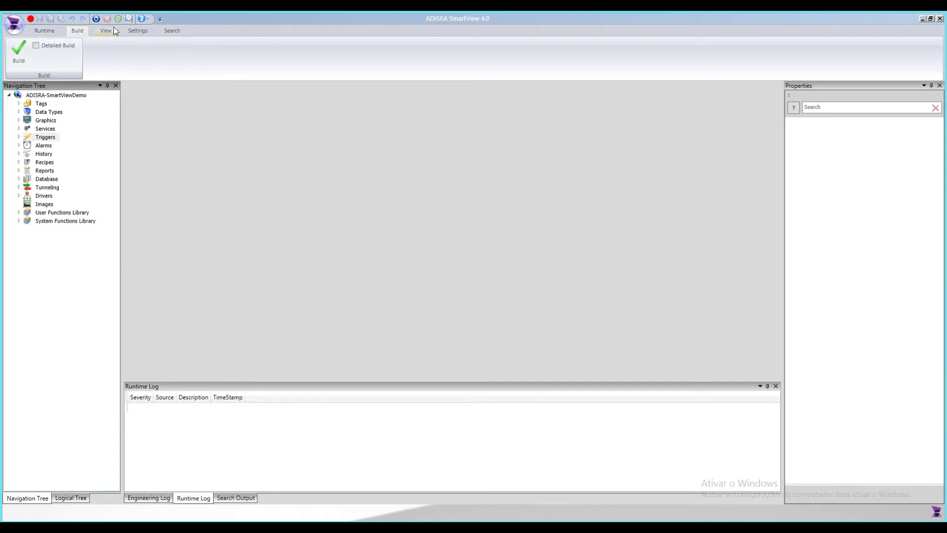
pyautogui.click(103, 30)
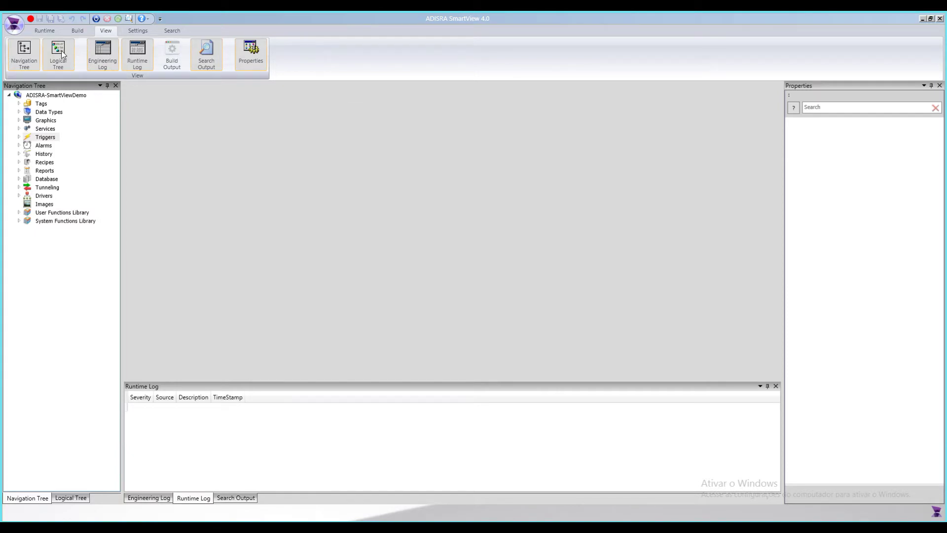
pyautogui.click(76, 498)
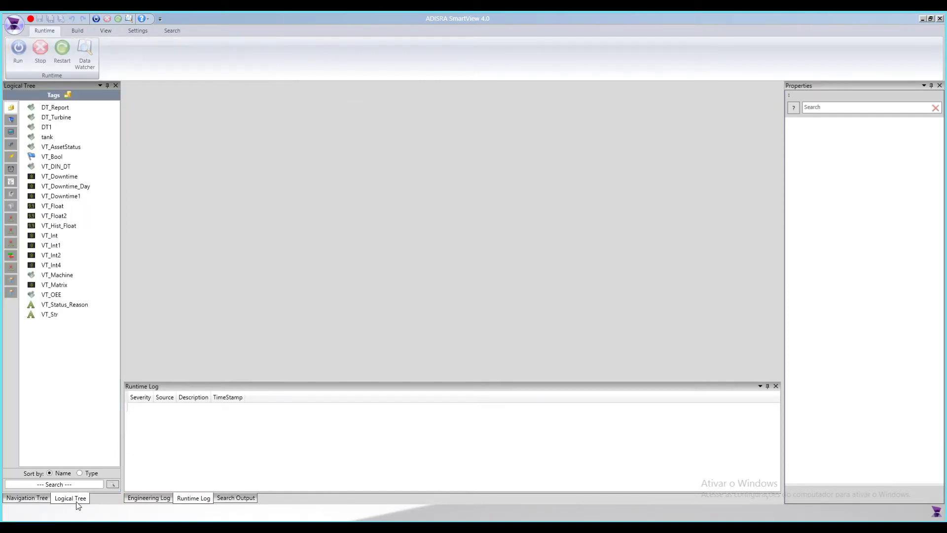
pyautogui.click(42, 498)
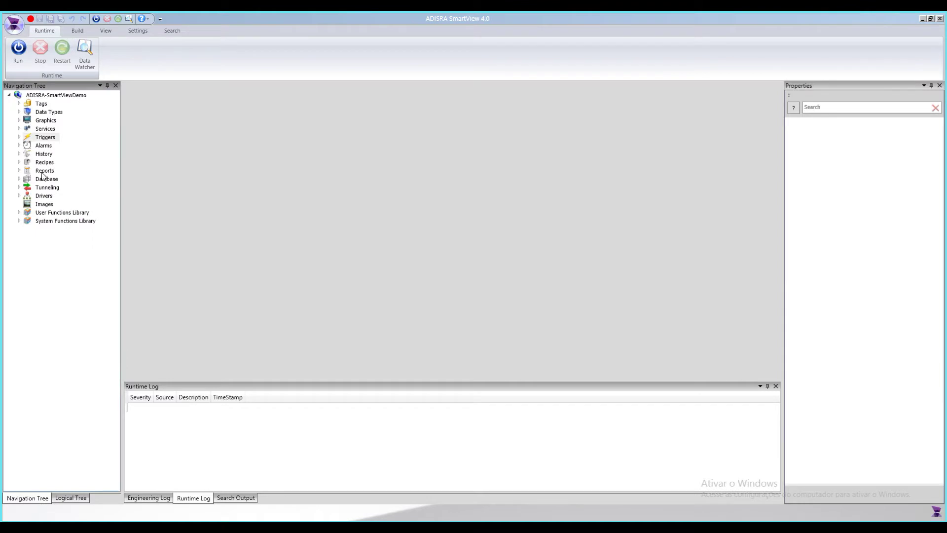
# Hide the Logical Tree pane, and toggle the Engineering Log and Runtime Log panes off and back on.
pyautogui.click(103, 28)
pyautogui.click(63, 58)
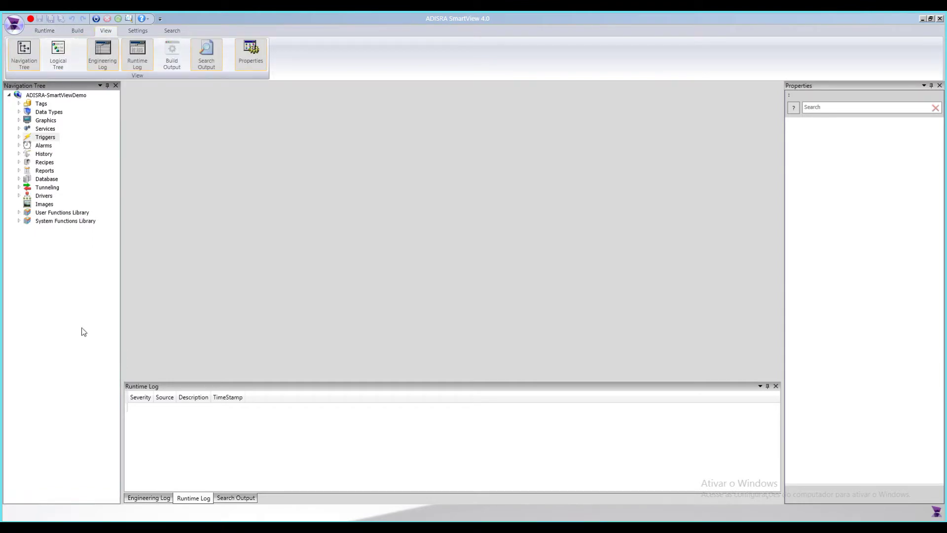
pyautogui.click(124, 57)
pyautogui.click(119, 60)
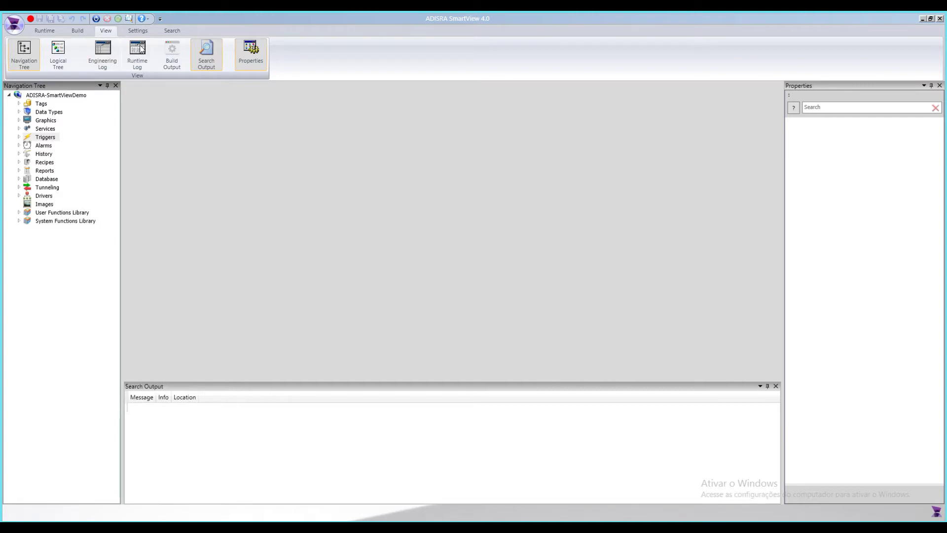
pyautogui.click(142, 50)
pyautogui.click(106, 54)
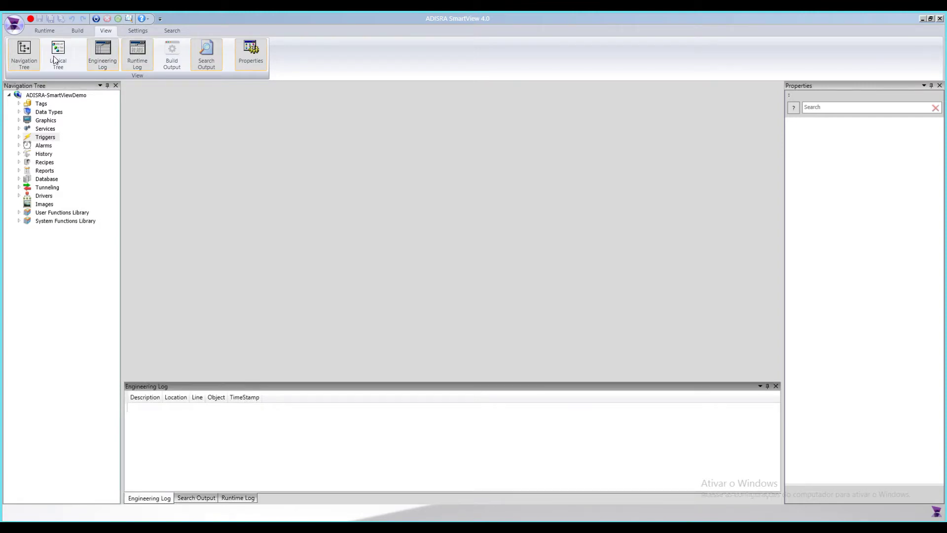
# Examine the project settings, including the Viewer, Tags and Redundancy options.
pyautogui.click(137, 32)
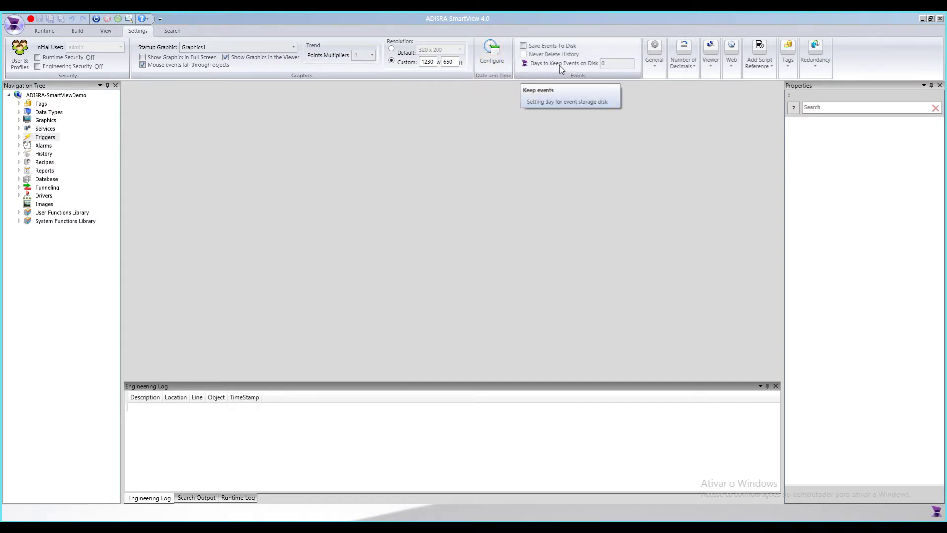
pyautogui.click(713, 70)
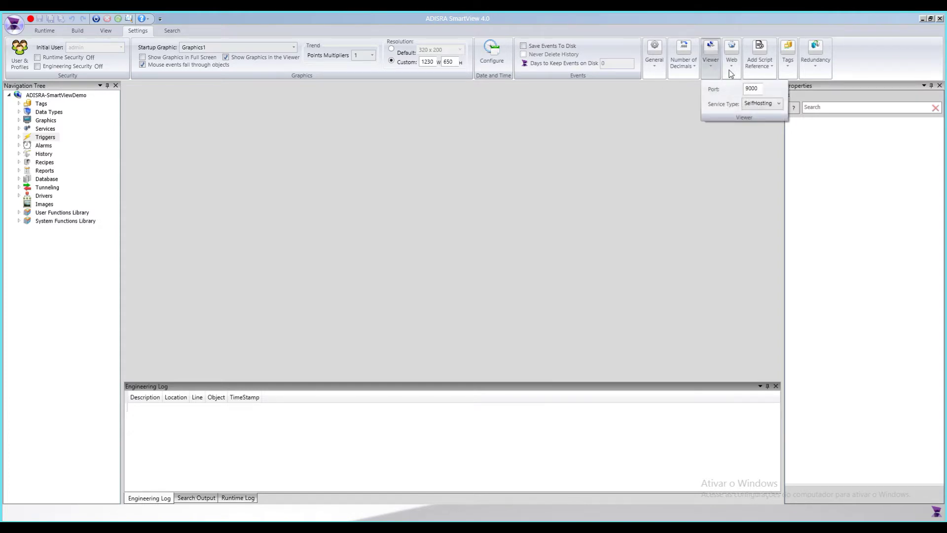
pyautogui.click(792, 73)
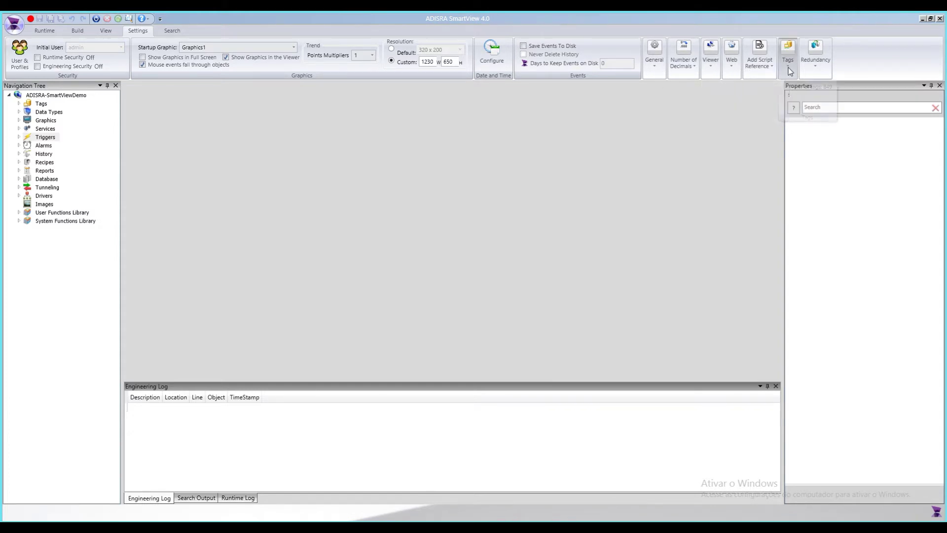
pyautogui.click(785, 74)
pyautogui.click(788, 73)
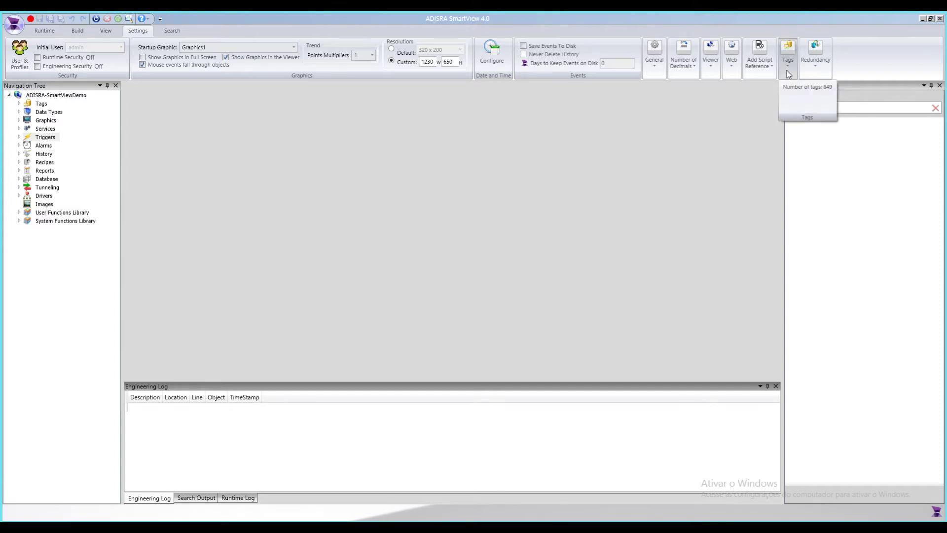
pyautogui.click(816, 70)
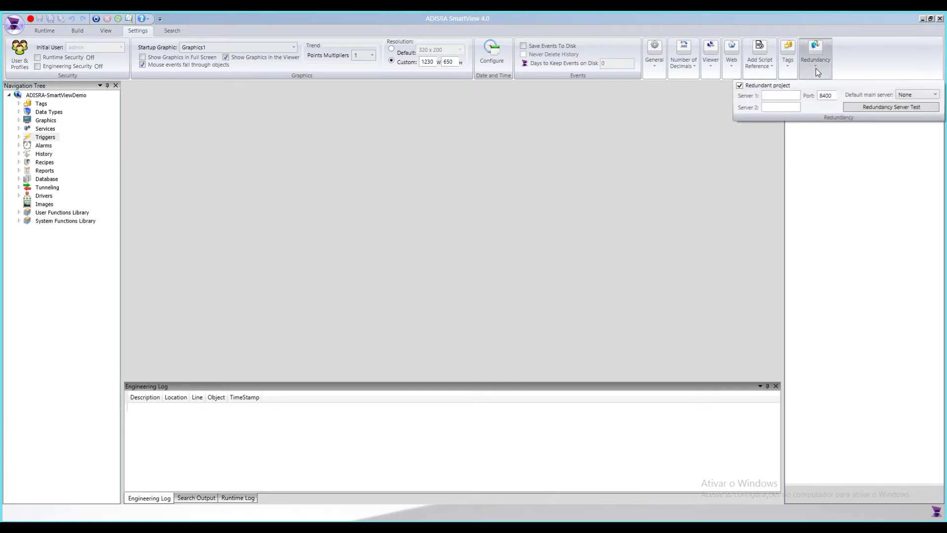
pyautogui.click(717, 64)
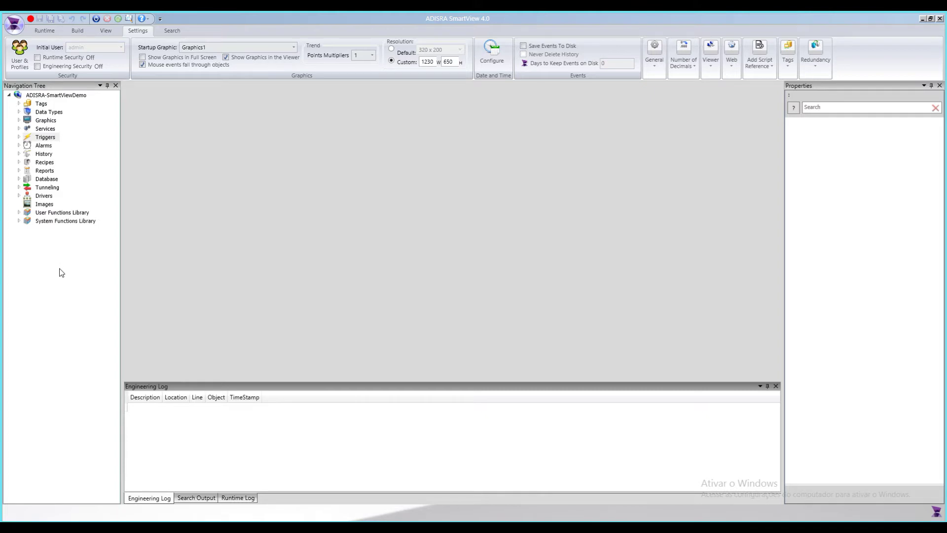
# Expand the Tags folder in the Navigation Tree and open the existing Tags document.
pyautogui.rightClick(42, 104)
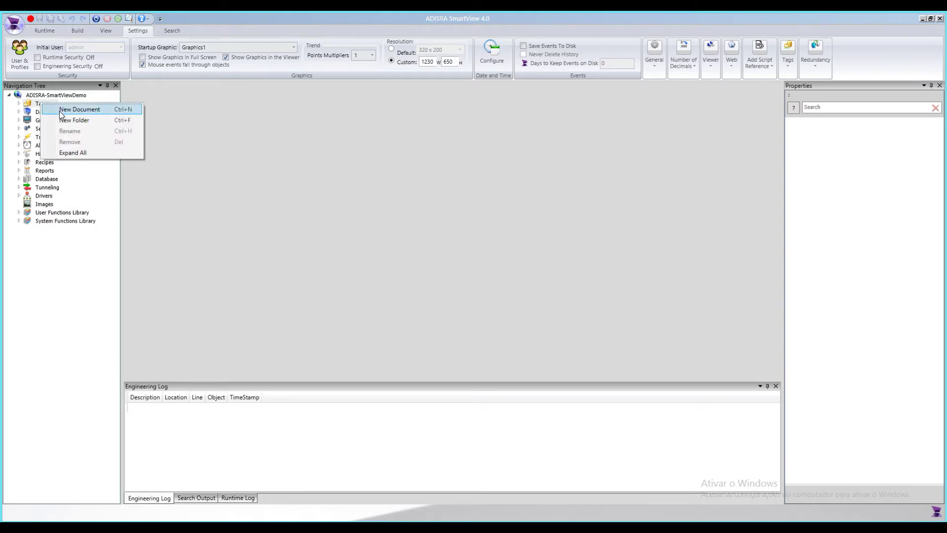
pyautogui.click(59, 111)
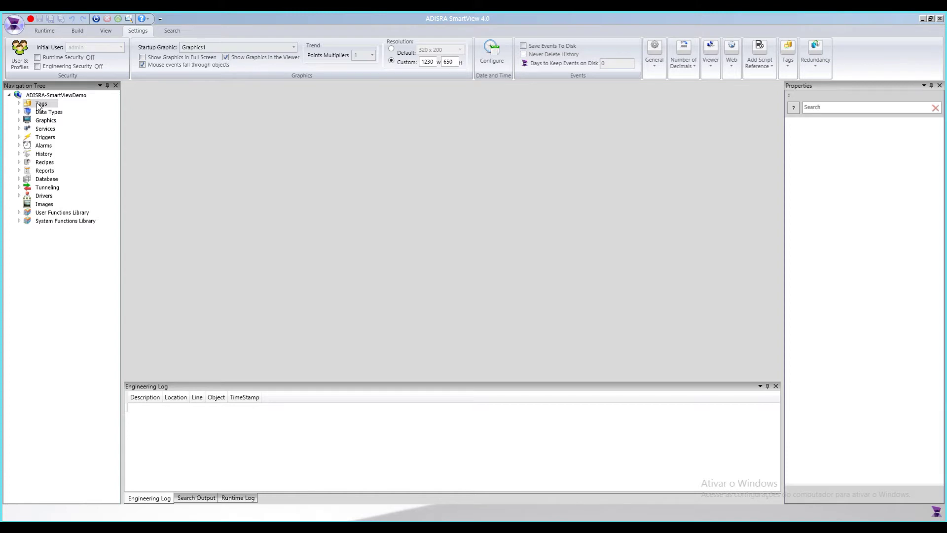
pyautogui.doubleClick(40, 104)
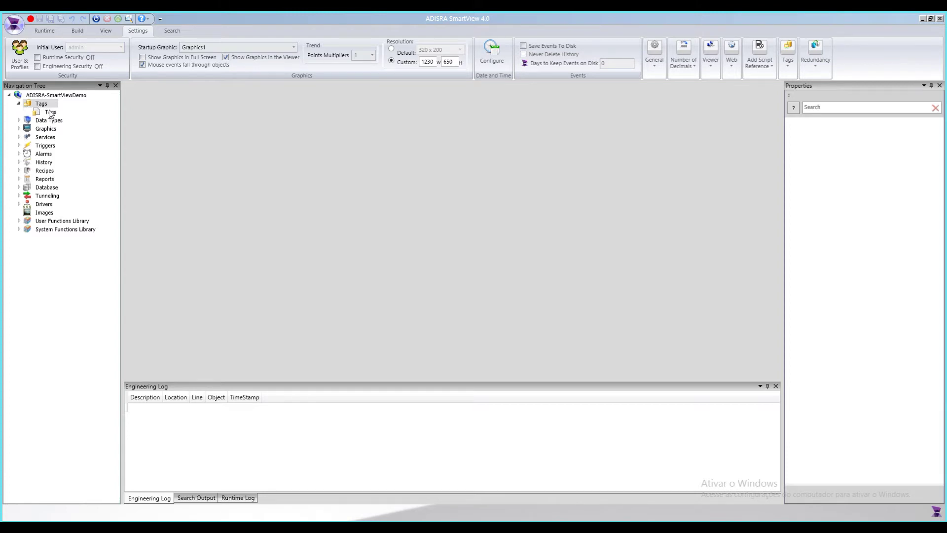
pyautogui.doubleClick(50, 112)
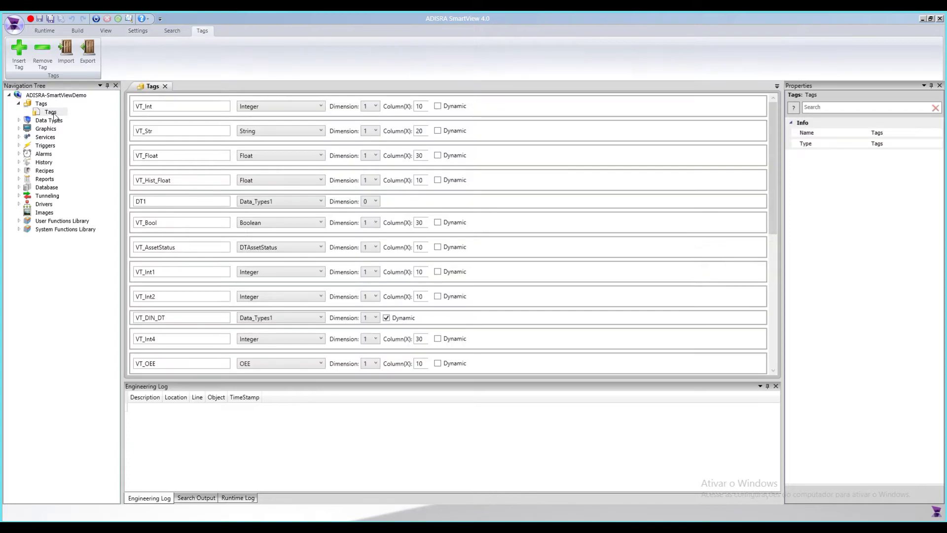
# Create a new document under the Tags folder and insert a tag in it.
pyautogui.click(41, 104)
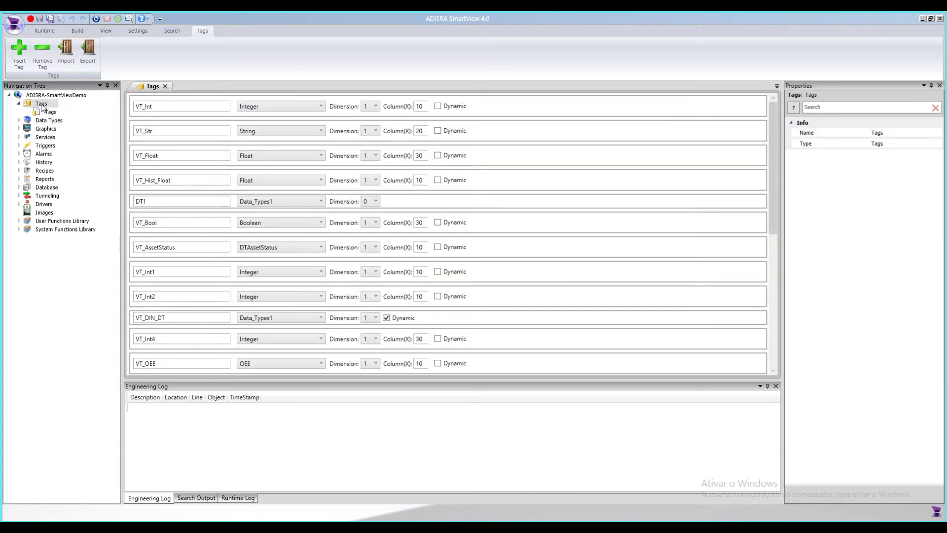
pyautogui.rightClick(42, 104)
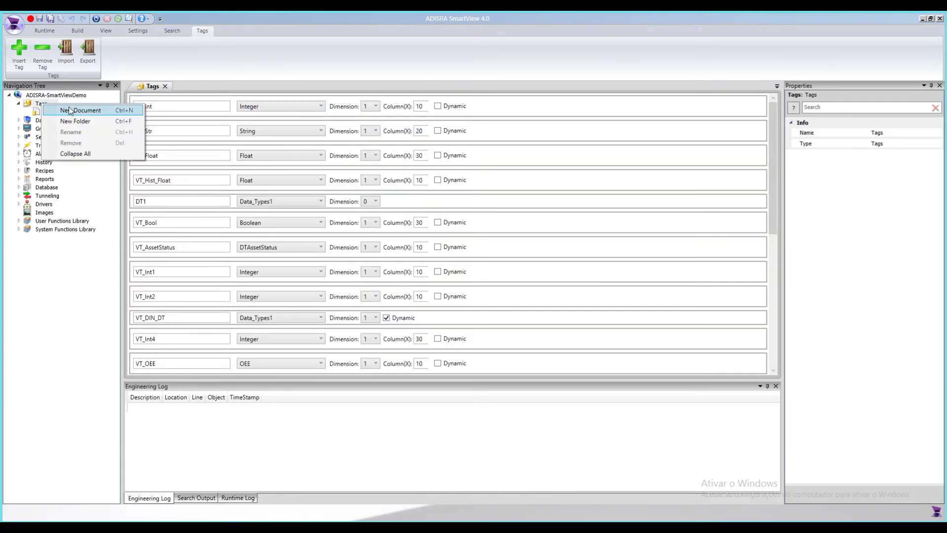
pyautogui.click(70, 109)
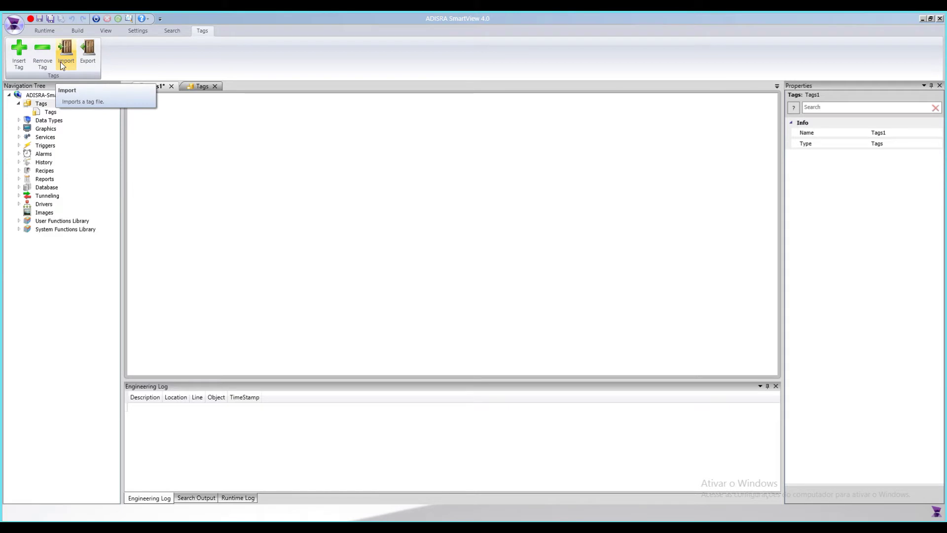
pyautogui.click(19, 53)
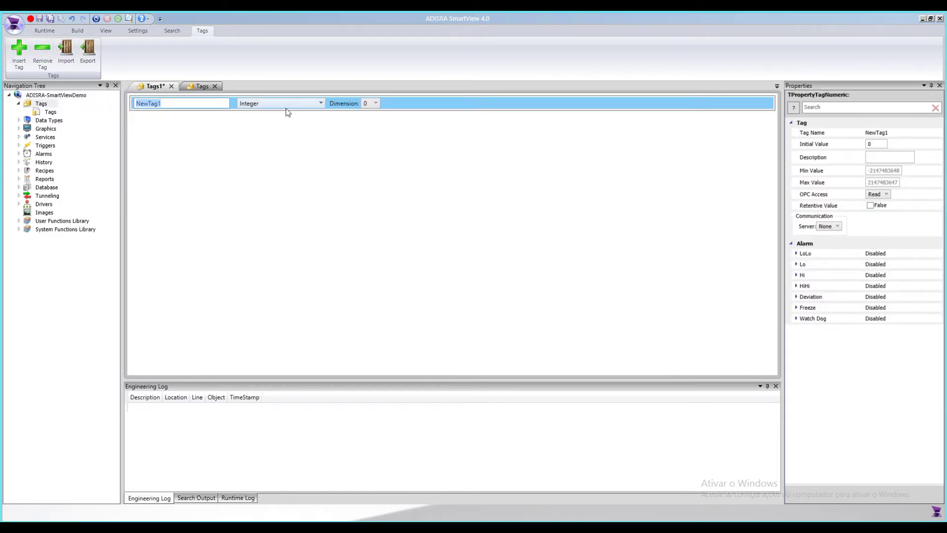
# Review the new tag's data type choices, and make it a one-dimensional array with 10 columns.
pyautogui.click(288, 110)
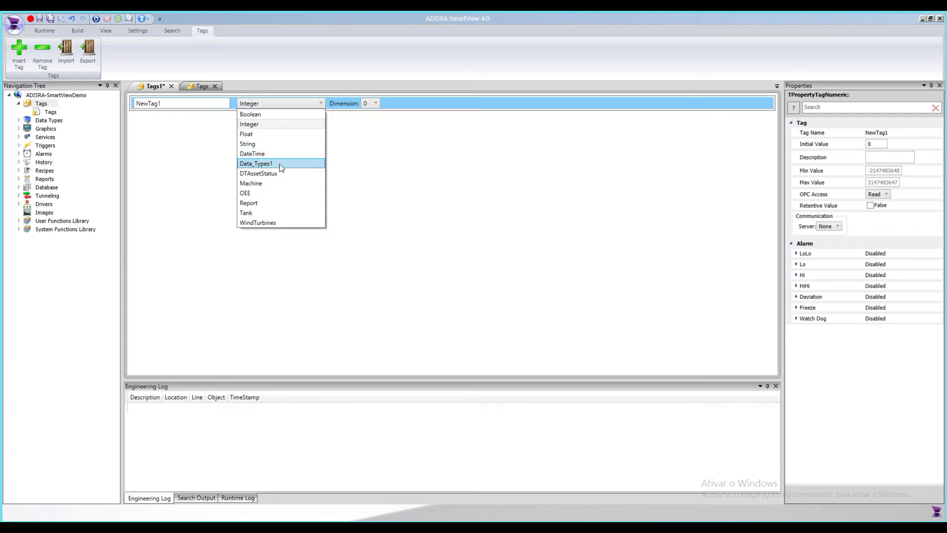
pyautogui.click(190, 176)
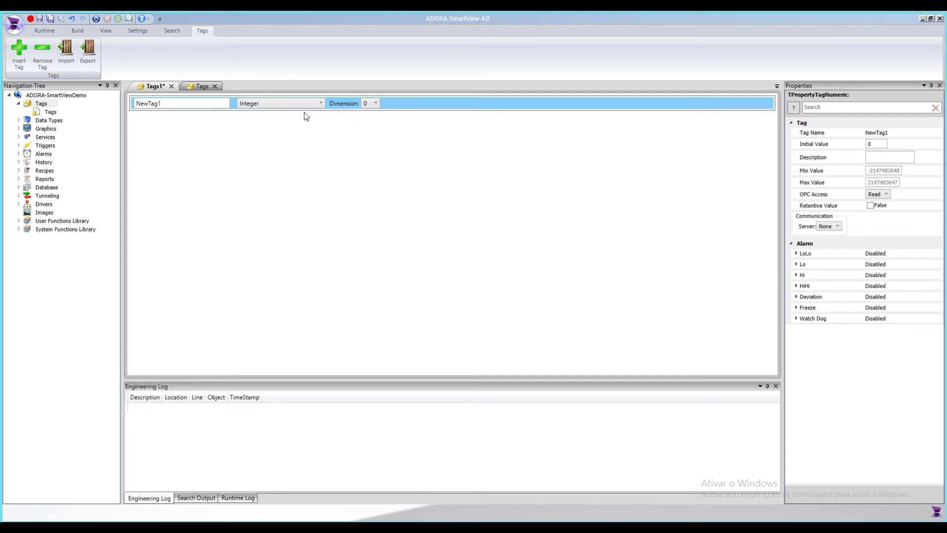
pyautogui.click(373, 108)
pyautogui.click(374, 121)
pyautogui.click(423, 105)
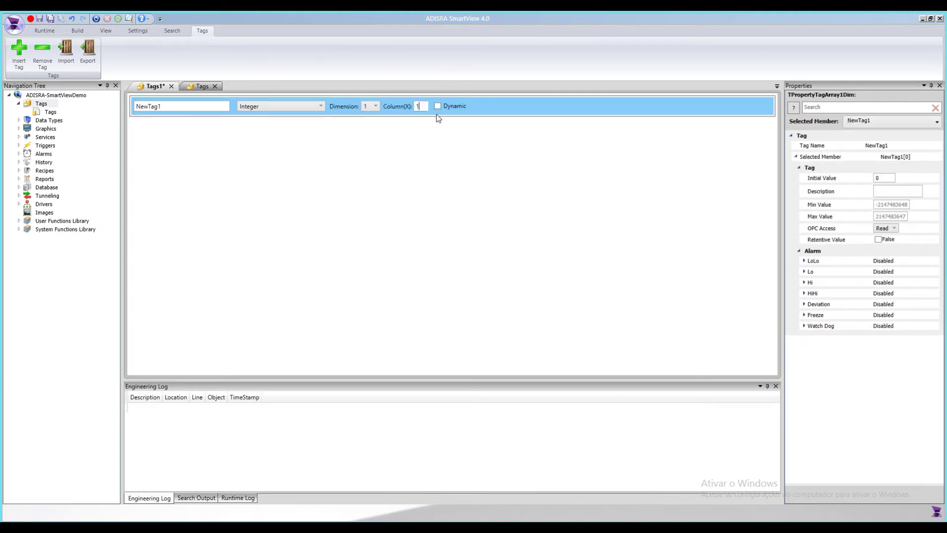
pyautogui.write('0')
pyautogui.doubleClick(424, 109)
# Try dimension 2 for the new tag and return it to dimension 1, accepting the reduction.
pyautogui.click(374, 106)
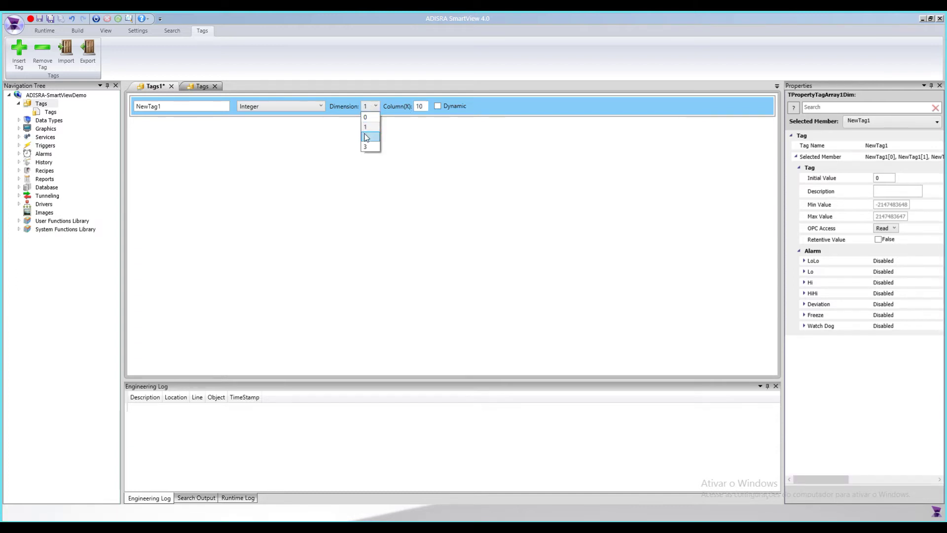
pyautogui.click(367, 137)
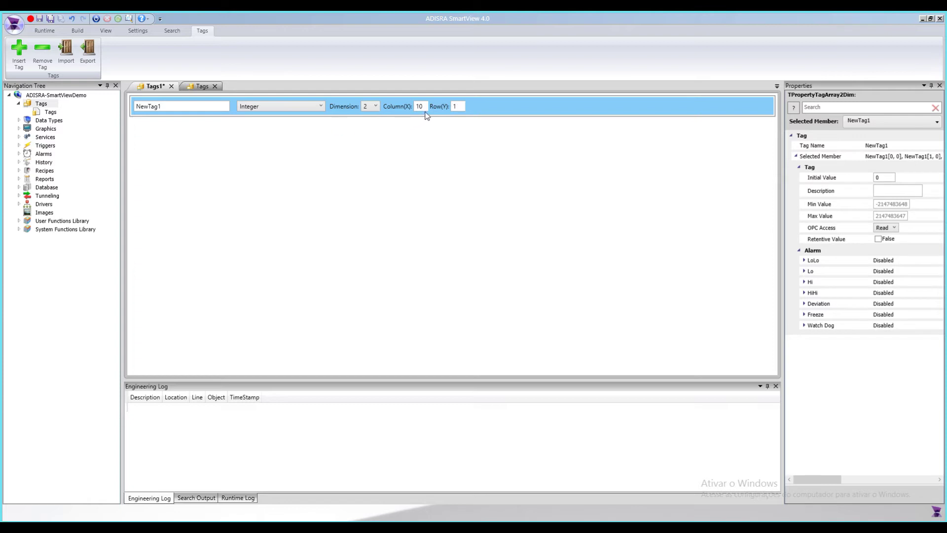
pyautogui.click(458, 107)
pyautogui.click(374, 108)
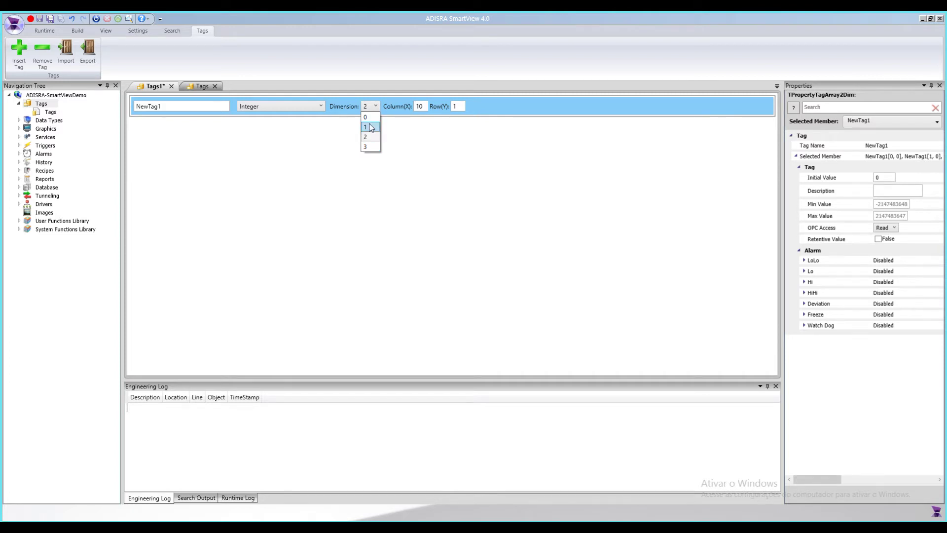
pyautogui.click(372, 128)
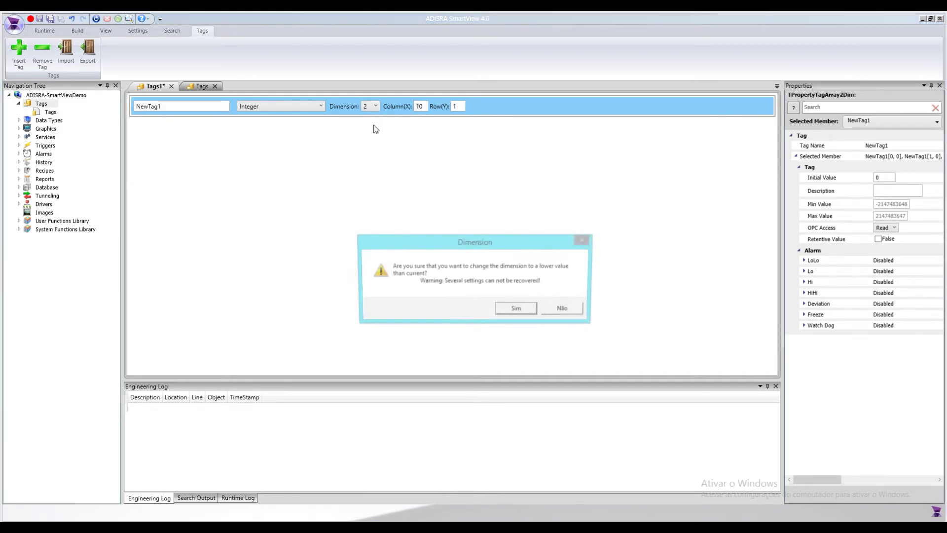
pyautogui.click(532, 312)
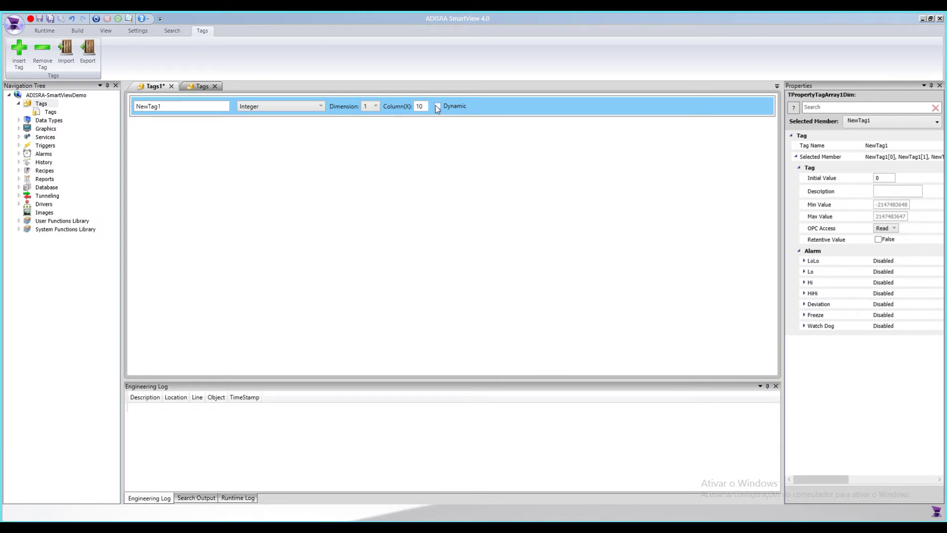
# Expand the Data Types folder and compare its entries with the type choices offered for the new tag.
pyautogui.doubleClick(48, 122)
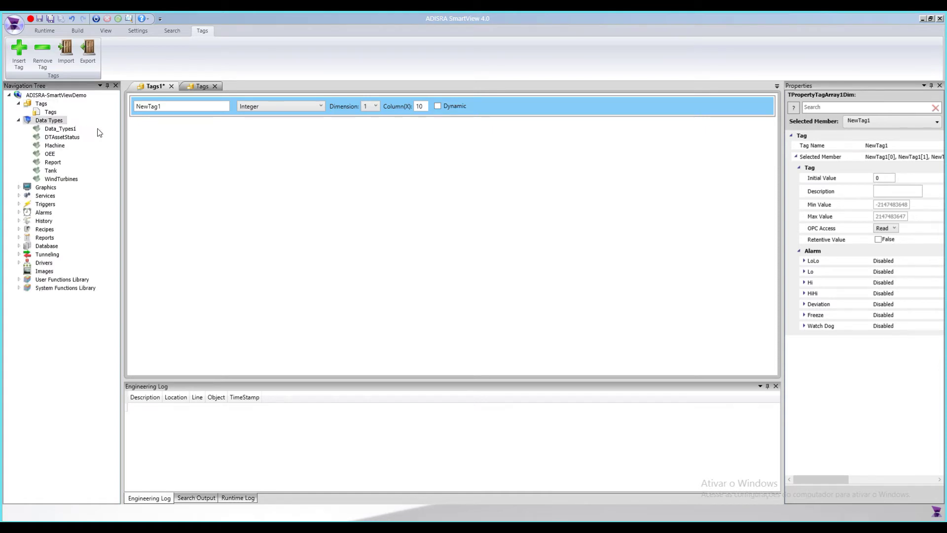
pyautogui.click(293, 110)
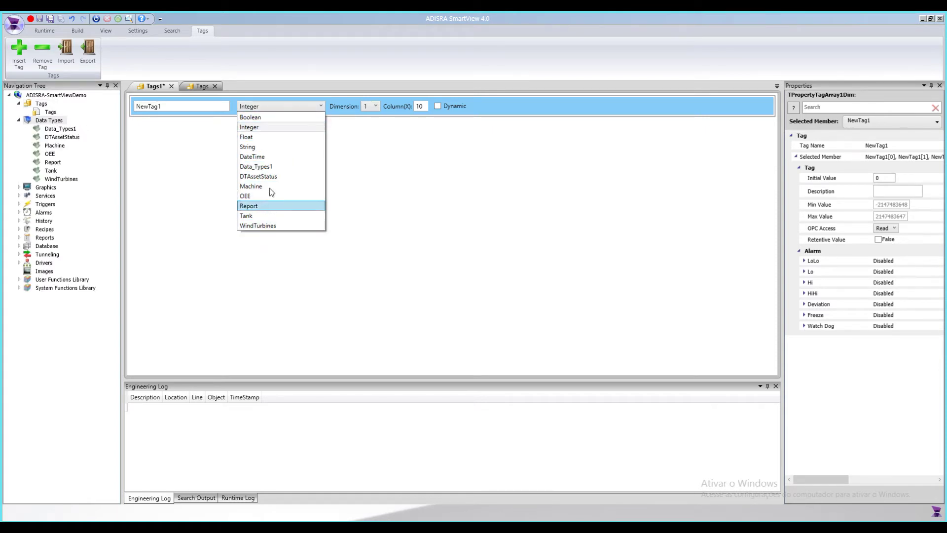
pyautogui.click(186, 194)
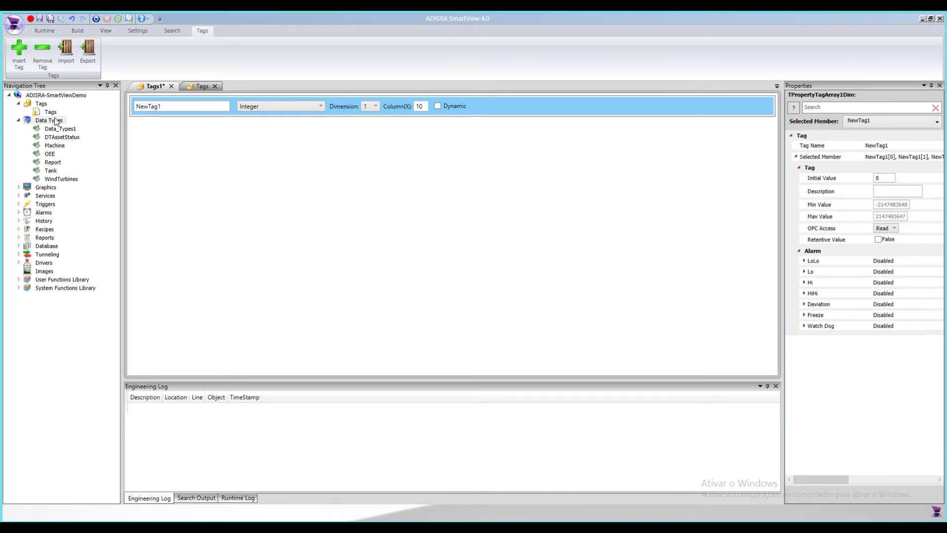
# Open the Tank data type and examine its valveIn and lastTemperatures members.
pyautogui.doubleClick(53, 172)
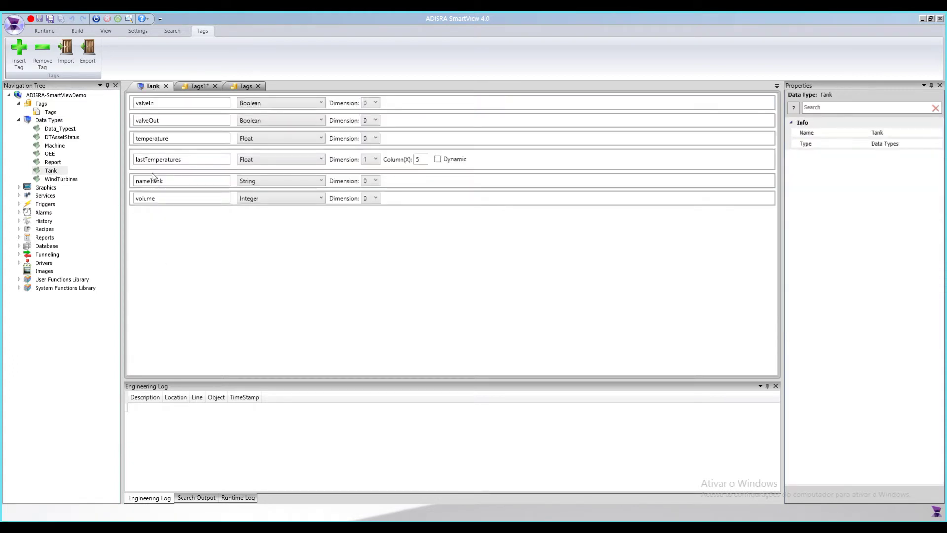
pyautogui.click(179, 103)
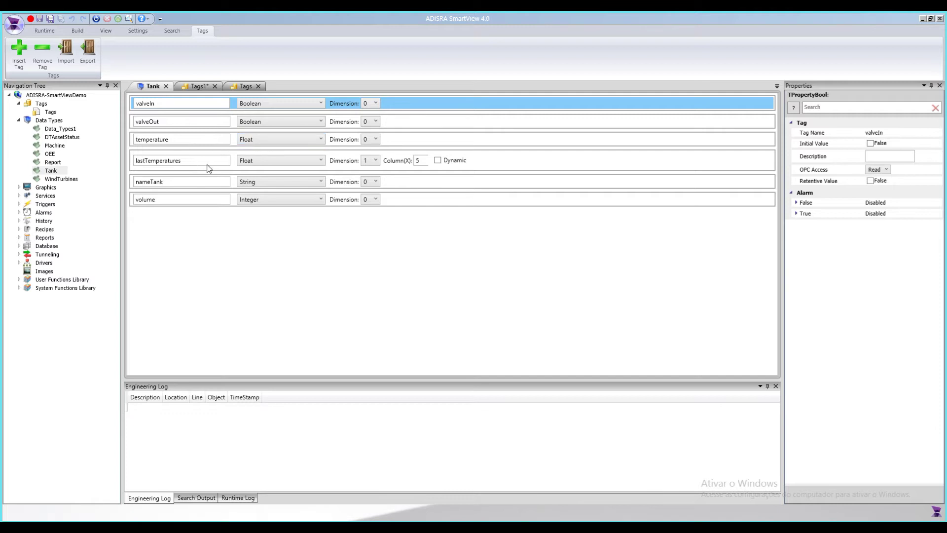
pyautogui.click(415, 160)
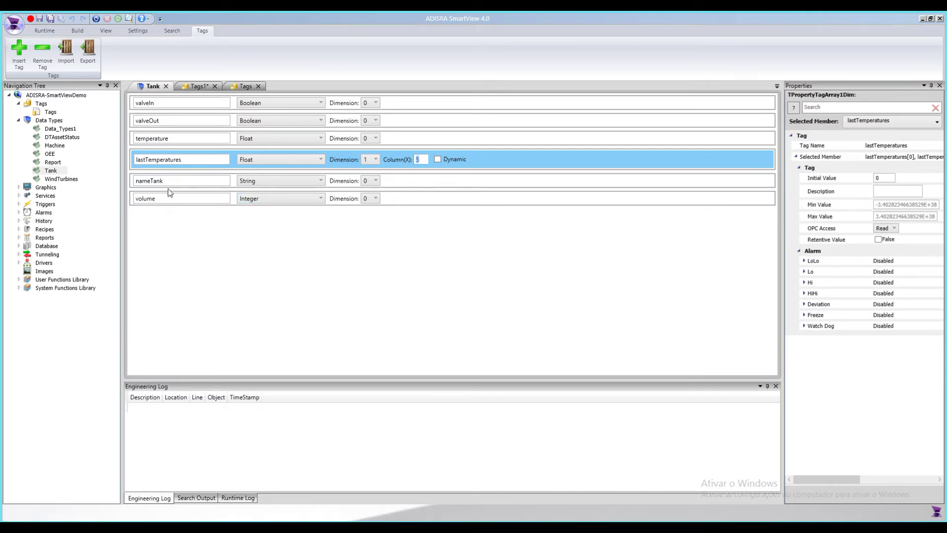
# Close the Tank data type and assign Tank as the data type of NewTag1 in Tags1.
pyautogui.click(166, 87)
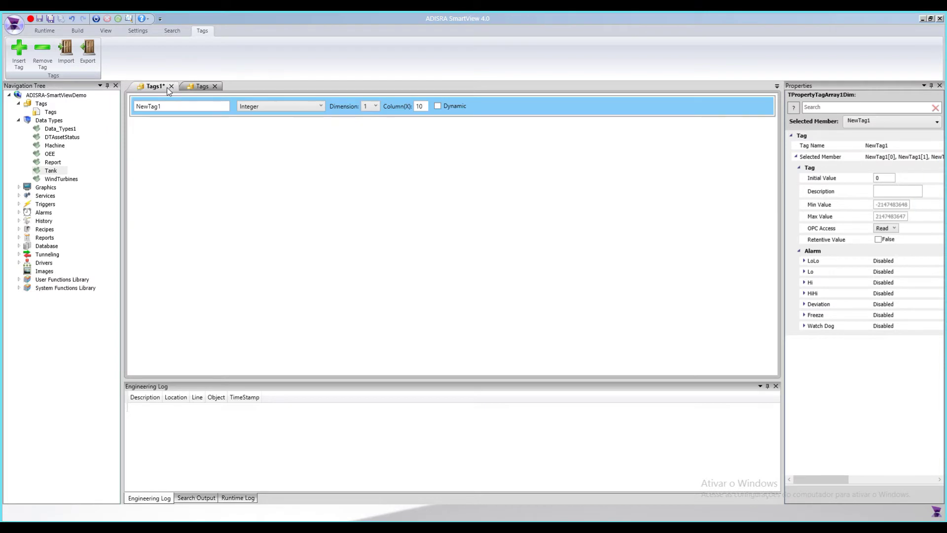
pyautogui.click(319, 106)
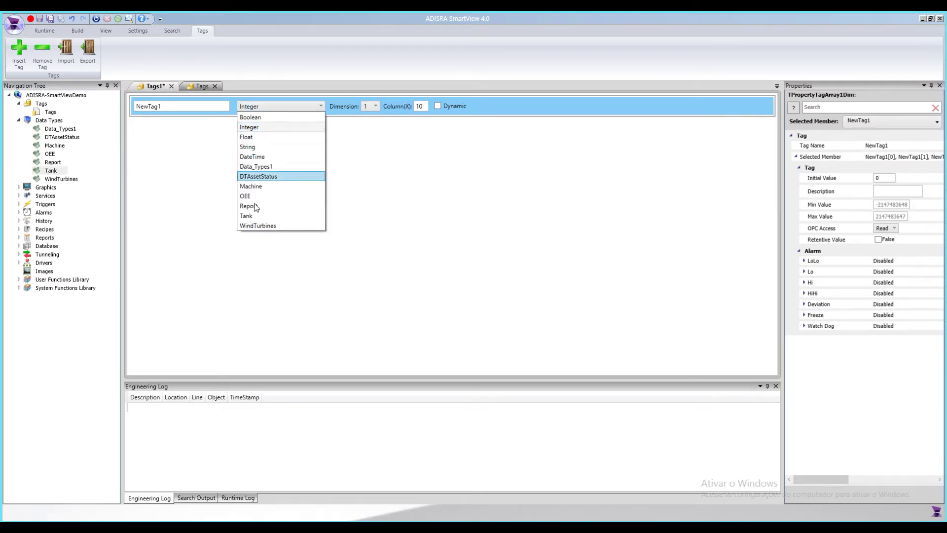
pyautogui.click(249, 219)
pyautogui.doubleClick(175, 104)
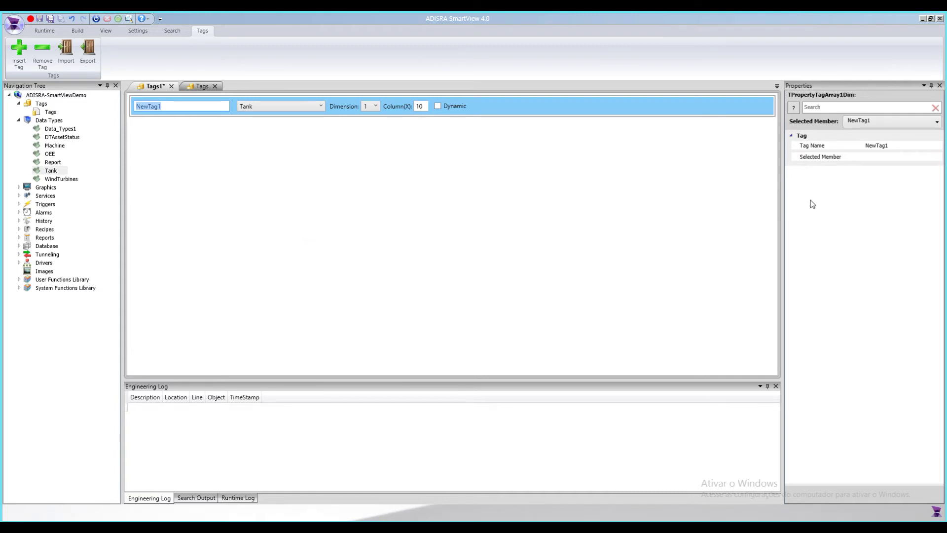
# Widen the Properties pane and close the Tags1 document without saving its changes.
pyautogui.moveTo(783, 201); pyautogui.dragTo(743, 203)
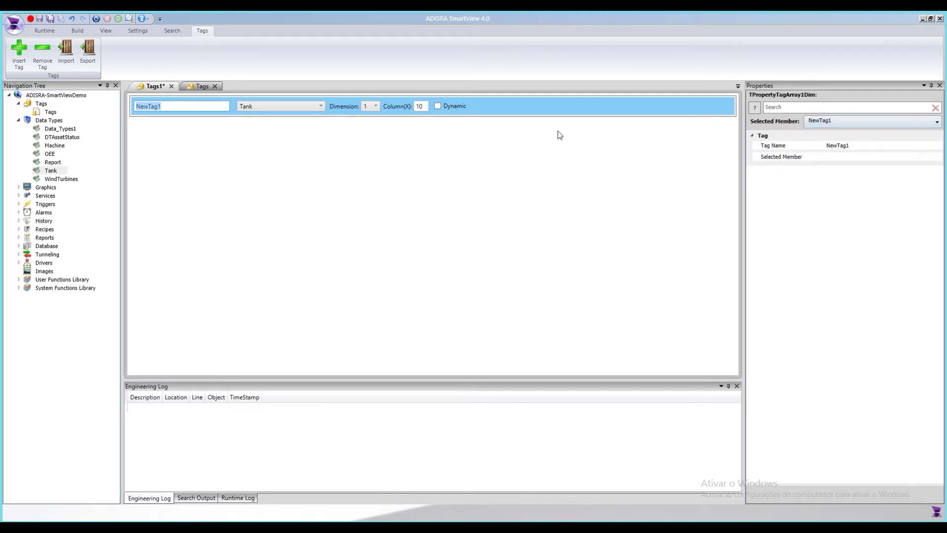
pyautogui.click(160, 87)
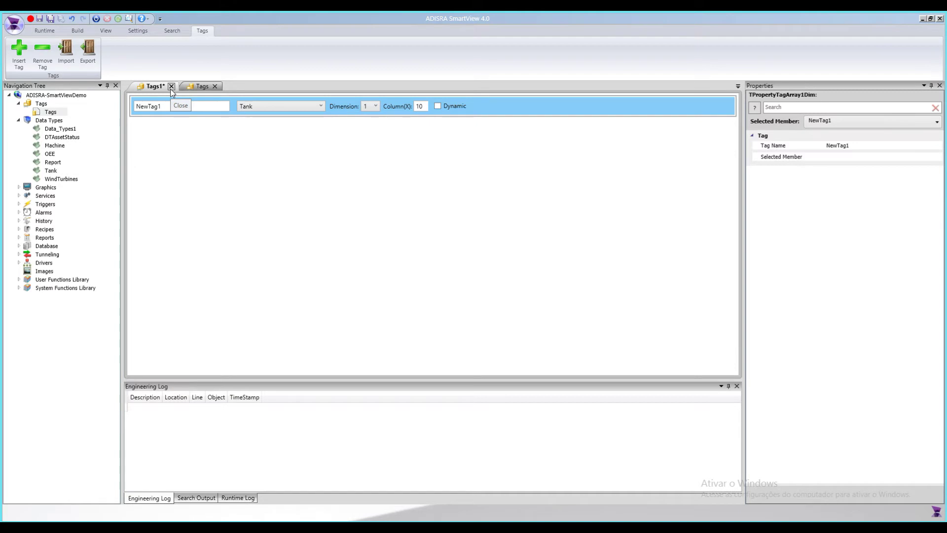
pyautogui.click(171, 87)
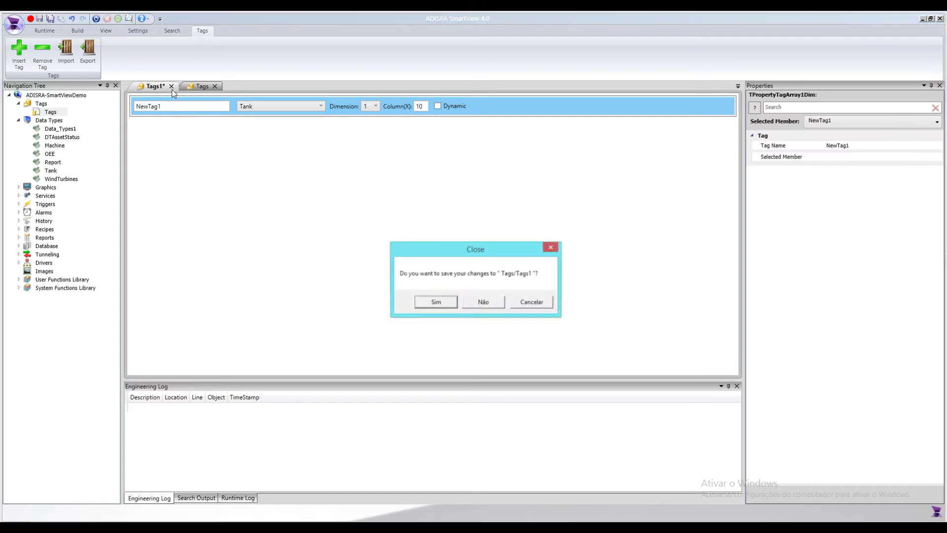
pyautogui.click(472, 304)
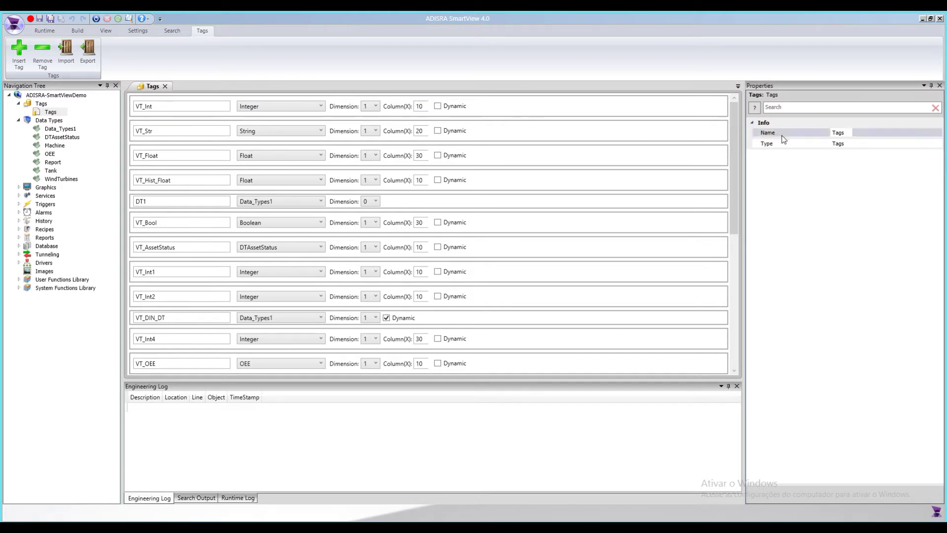
# Set the initial value of the VT_Int tag to 10 and review its description and OPC access options.
pyautogui.click(507, 108)
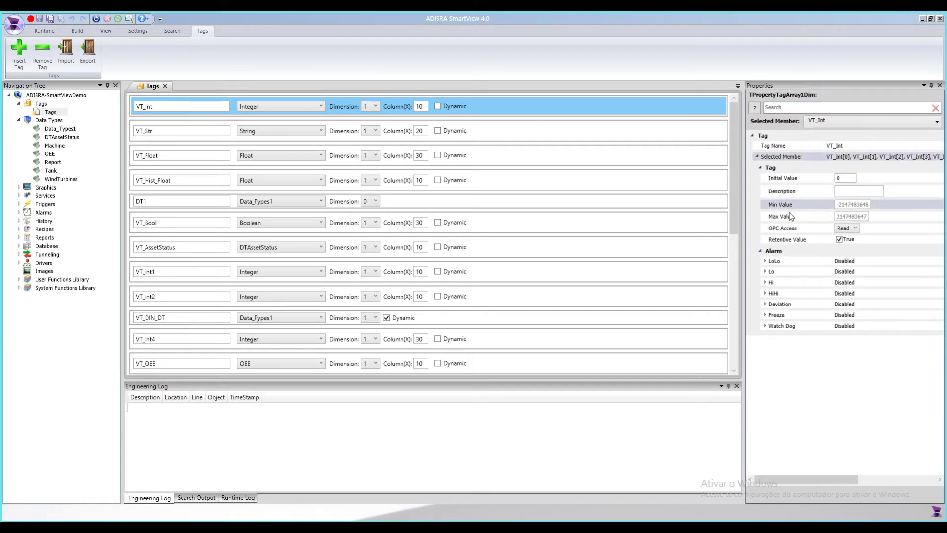
pyautogui.click(848, 178)
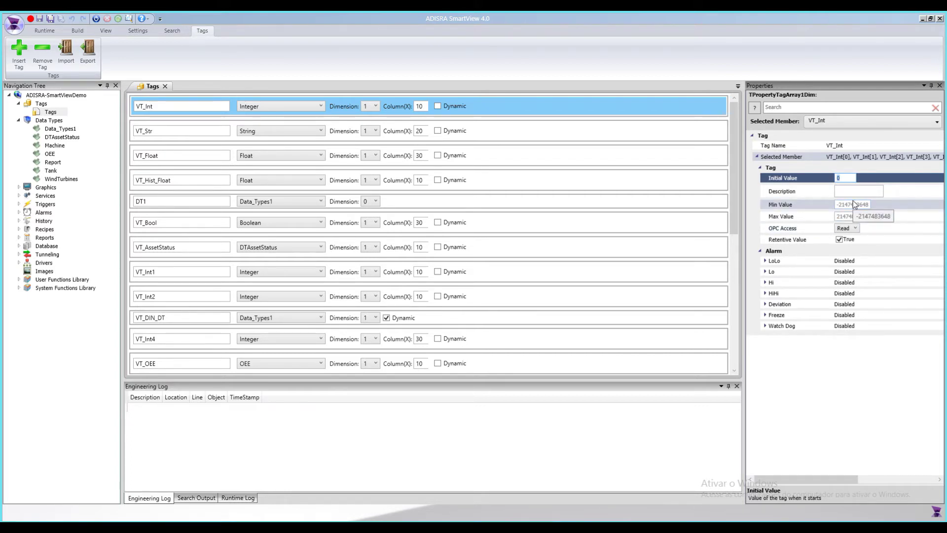
pyautogui.write('10')
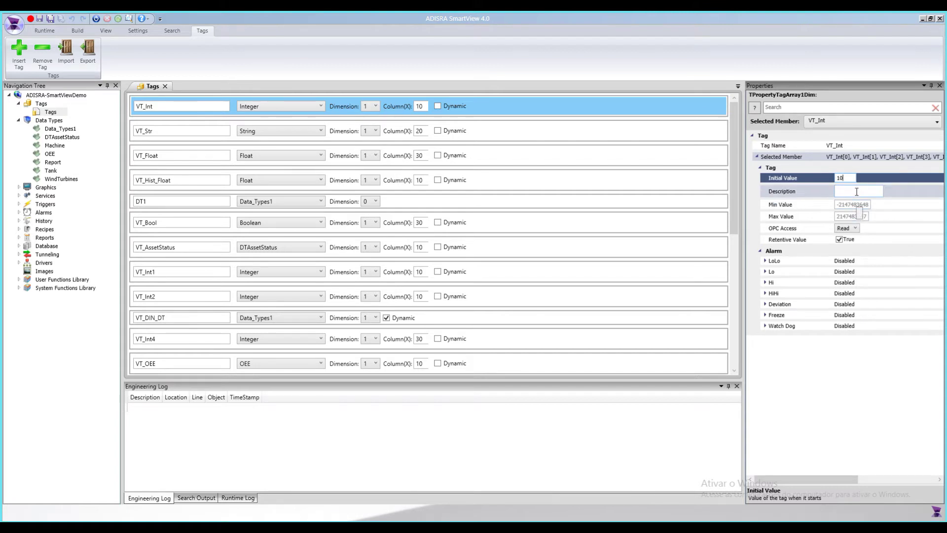
pyautogui.click(856, 194)
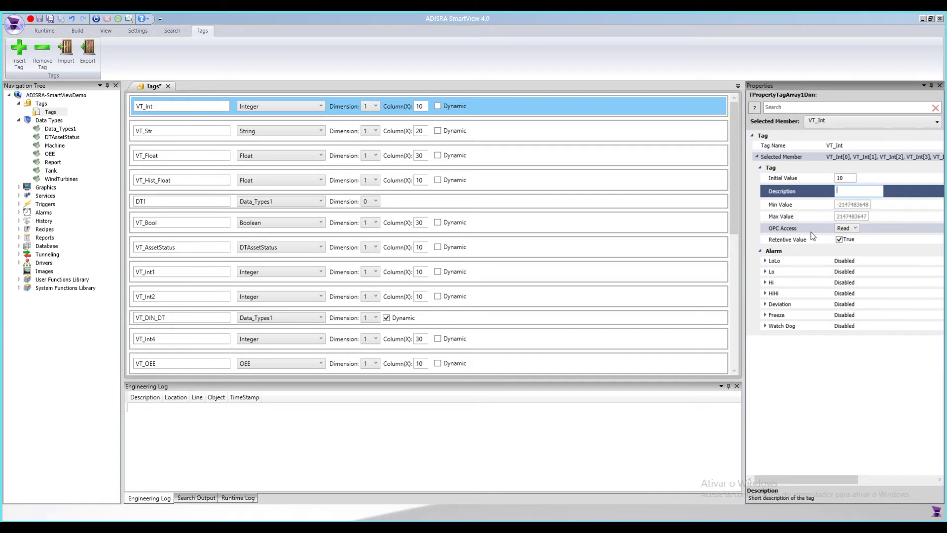
pyautogui.click(846, 230)
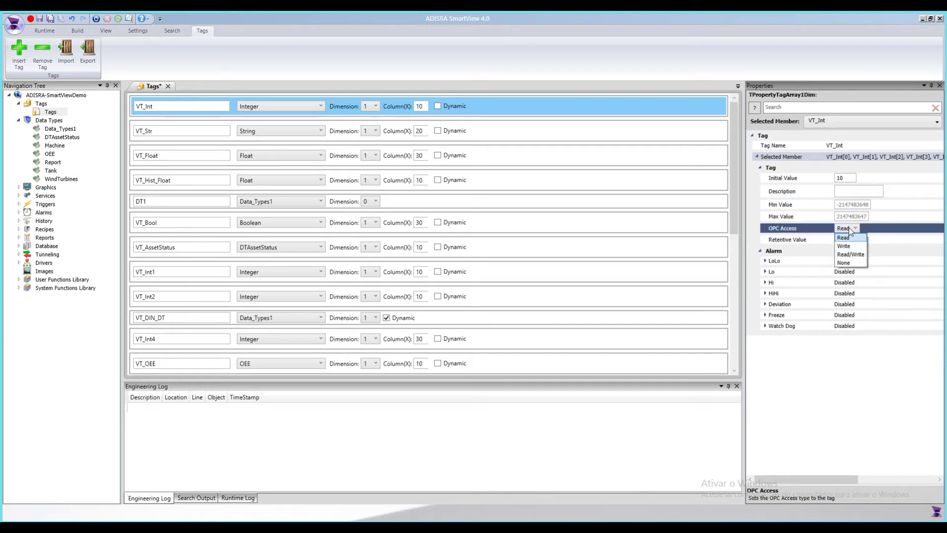
pyautogui.click(845, 230)
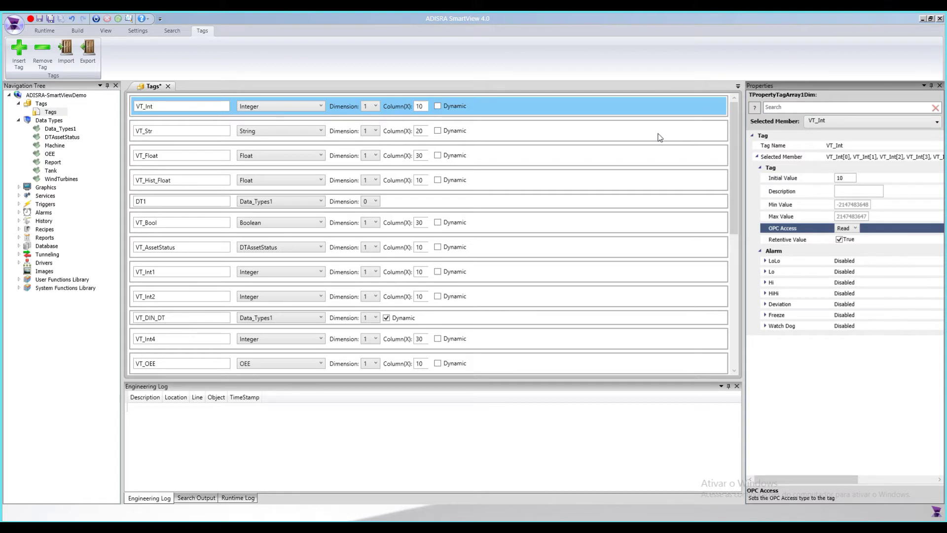
# Close the Tags document without saving and collapse the Data Types and Tags folders.
pyautogui.click(168, 86)
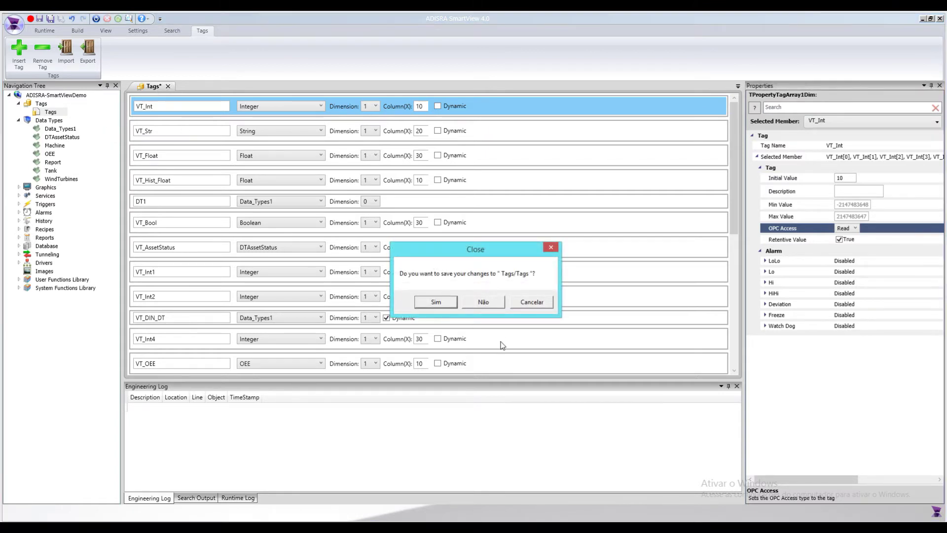
pyautogui.click(485, 302)
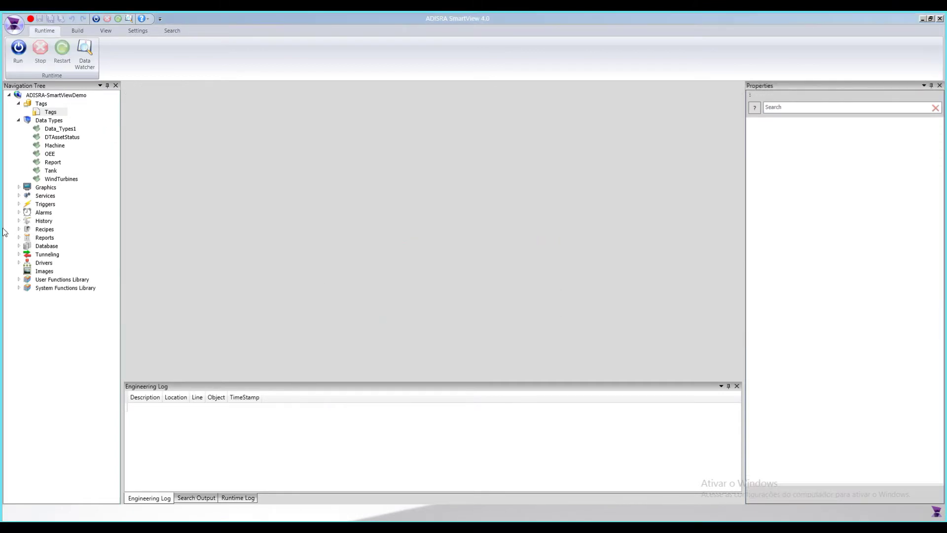
pyautogui.click(18, 120)
pyautogui.click(19, 103)
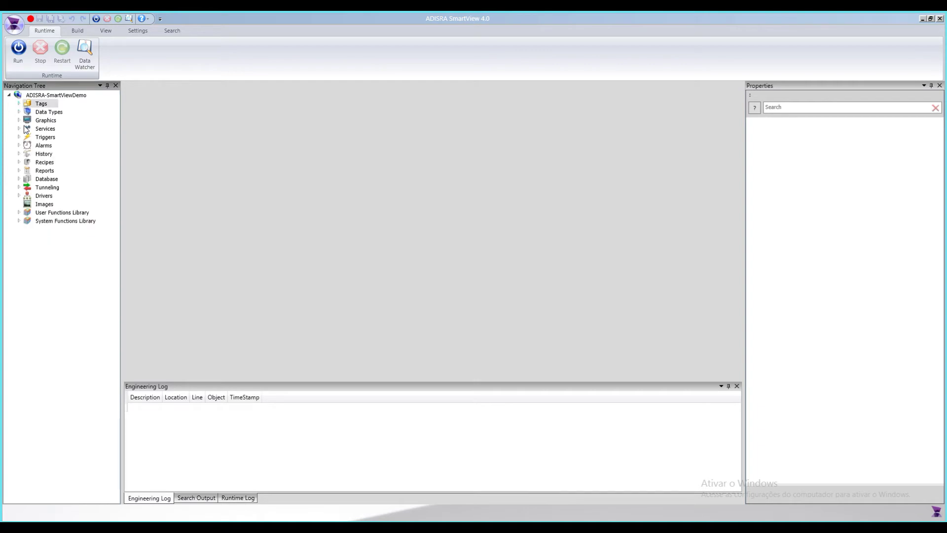
# Create a new graphics document and draw a button about 274 by 75 near its upper-left corner.
pyautogui.doubleClick(39, 120)
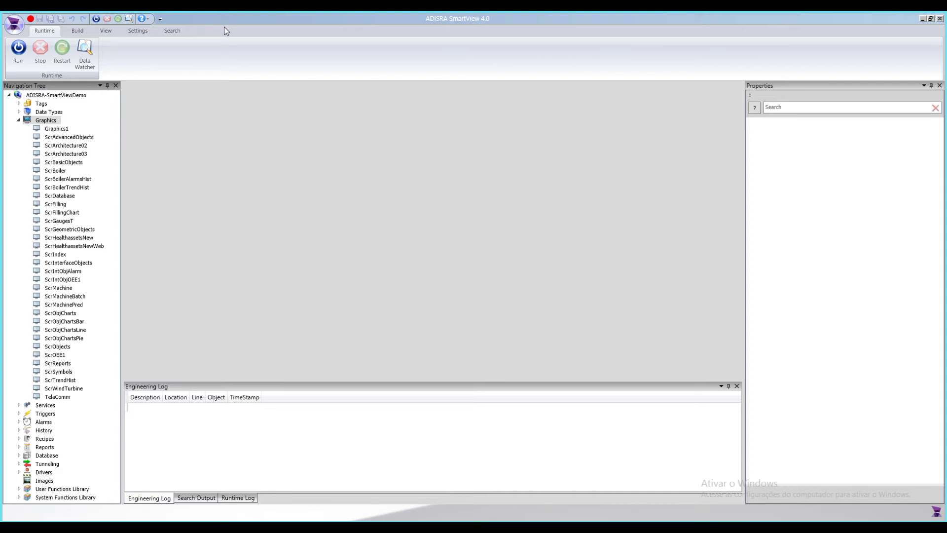
pyautogui.rightClick(35, 122)
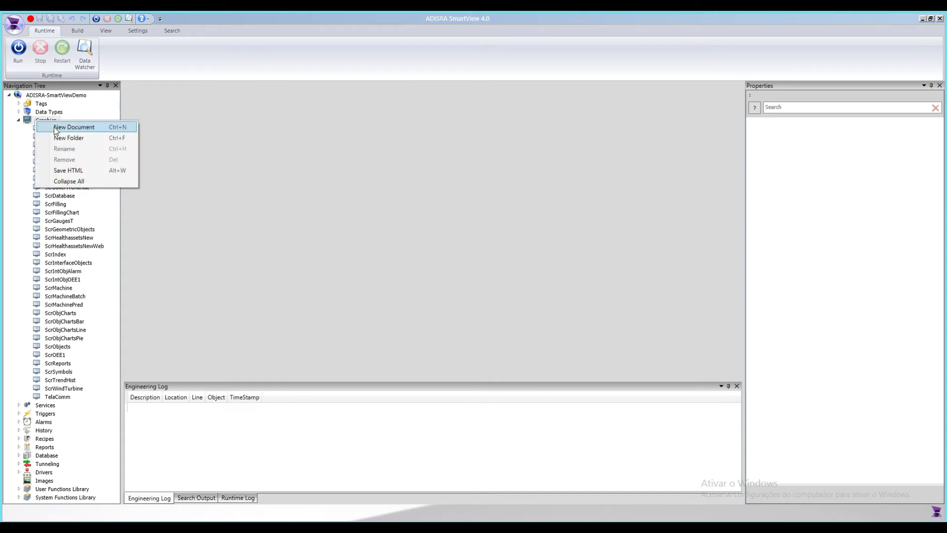
pyautogui.click(101, 129)
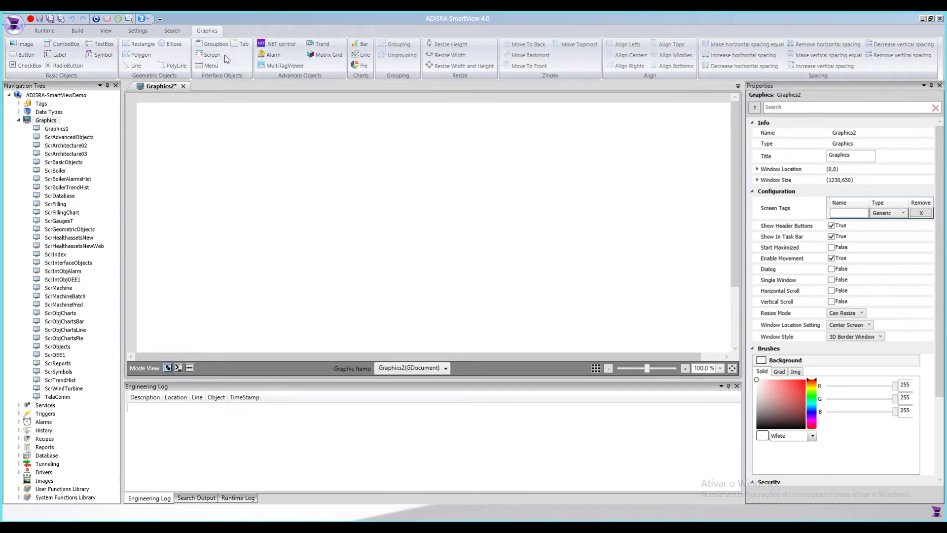
pyautogui.click(25, 54)
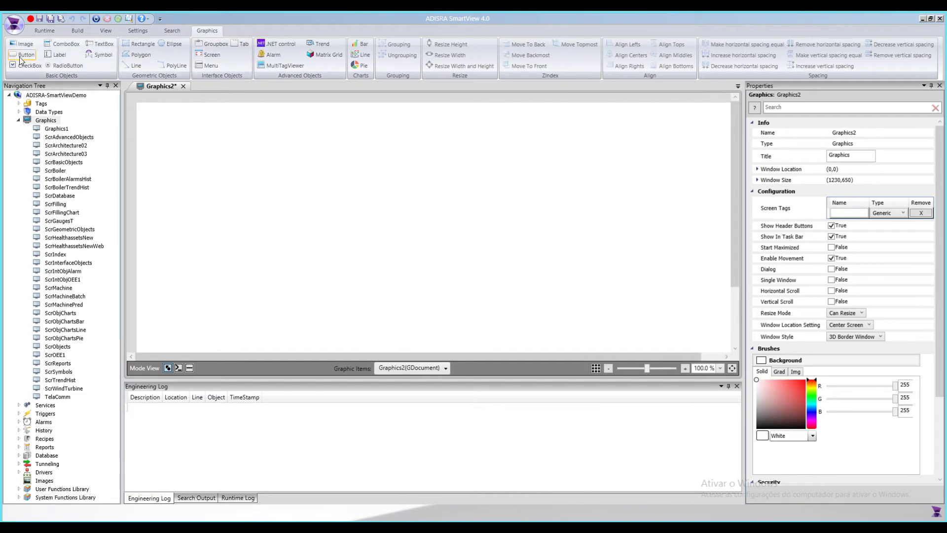
pyautogui.moveTo(189, 146); pyautogui.dragTo(324, 182)
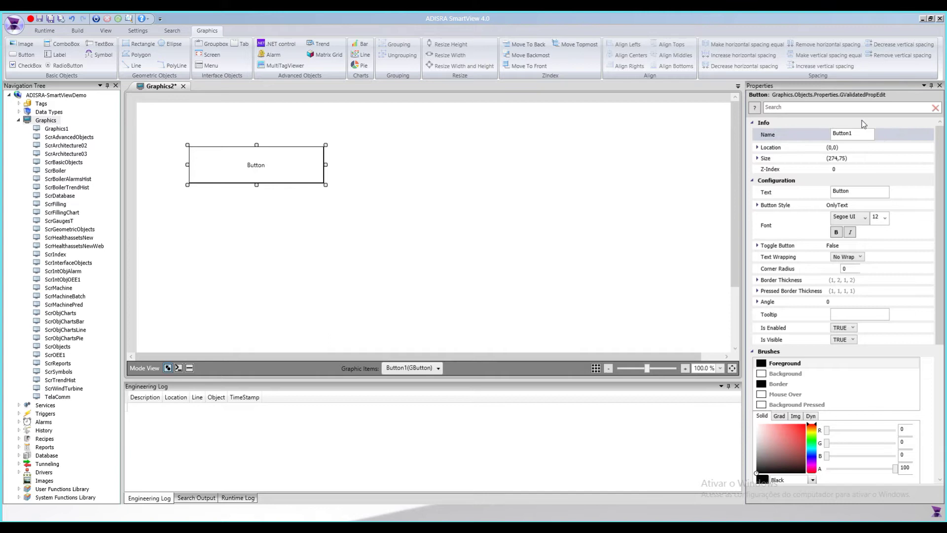
# Set the button's text to "save" and its font size to 26.
pyautogui.click(856, 136)
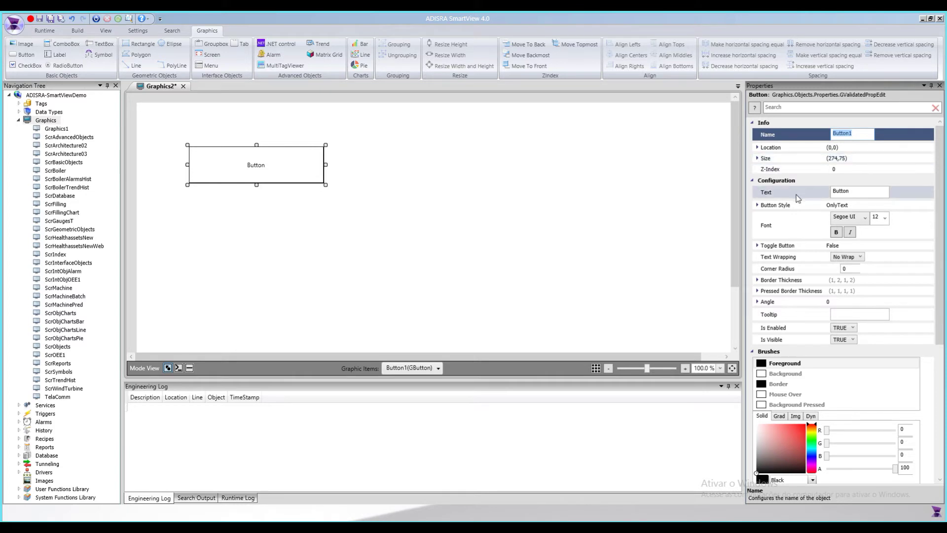
pyautogui.click(773, 193)
pyautogui.write('S')
pyautogui.press('Tab')
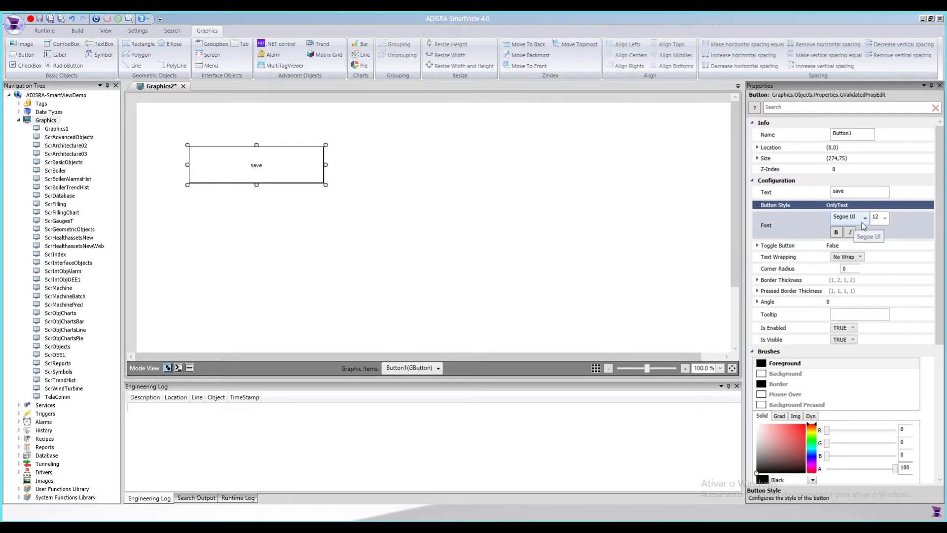
pyautogui.click(881, 218)
pyautogui.click(881, 323)
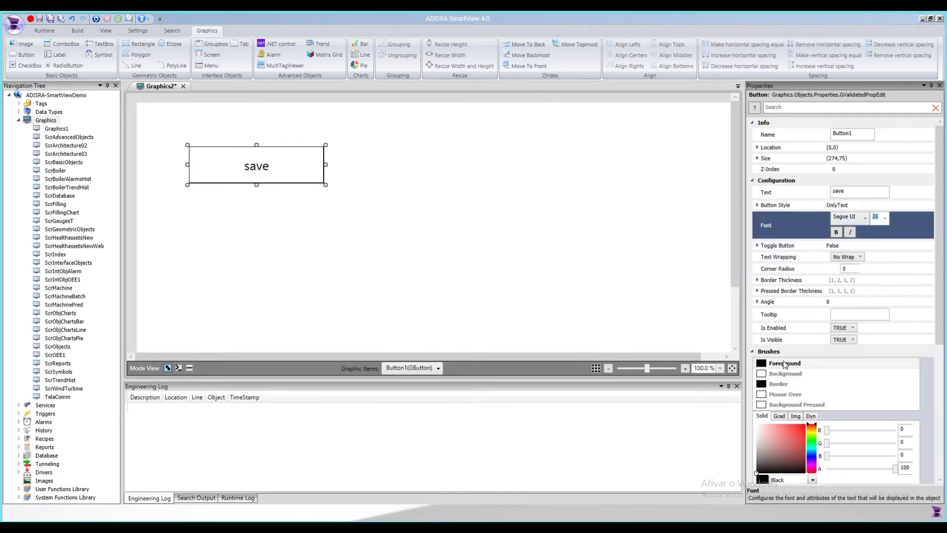
# Color the button's foreground red (247, 25, 25) and its border blue (28, 96, 176).
pyautogui.click(786, 364)
pyautogui.click(801, 426)
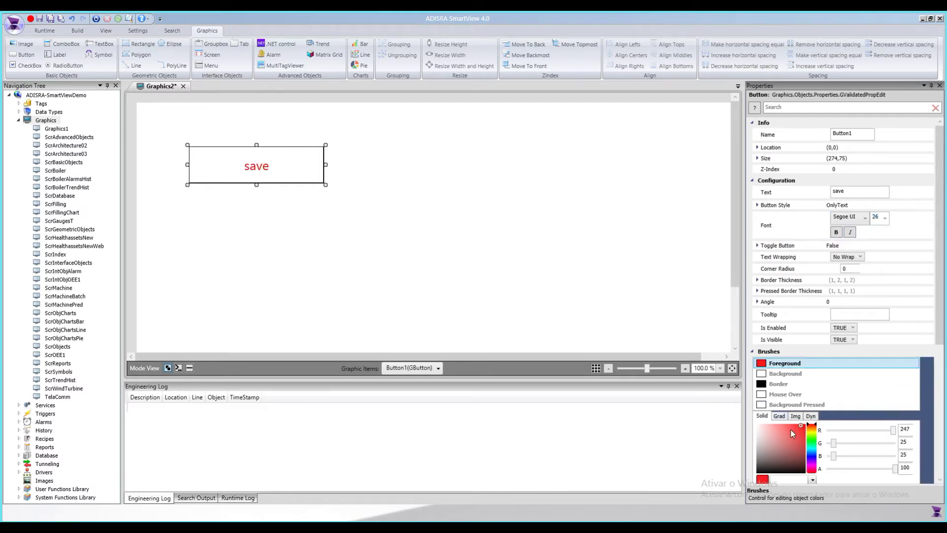
pyautogui.click(788, 384)
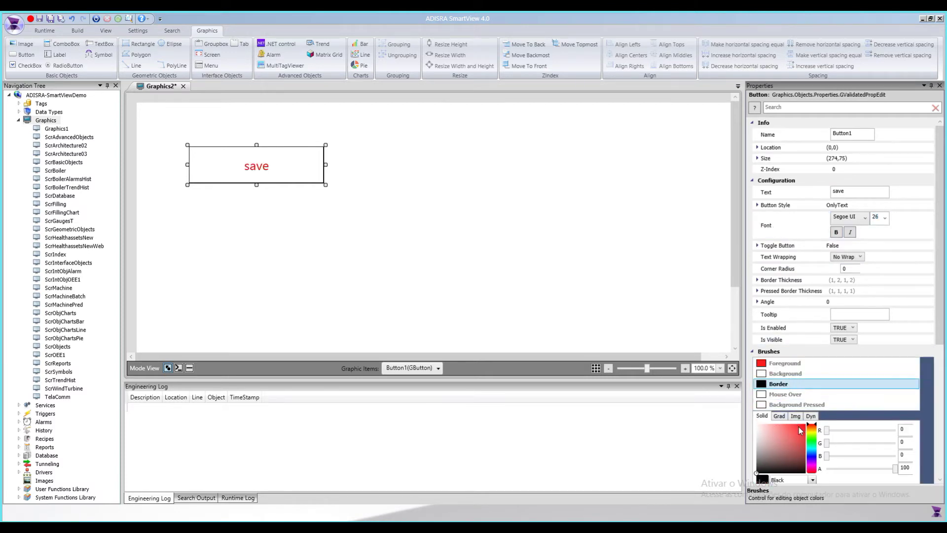
pyautogui.moveTo(796, 458); pyautogui.dragTo(797, 439)
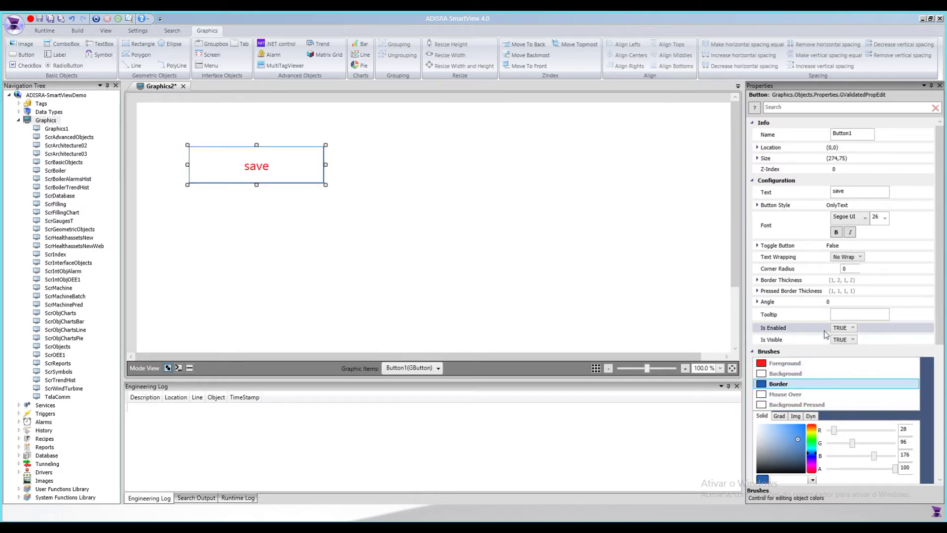
# Set the button's border thickness to 4 on the left, right, top and bottom.
pyautogui.scroll(-1, 824, 330)
pyautogui.click(758, 256)
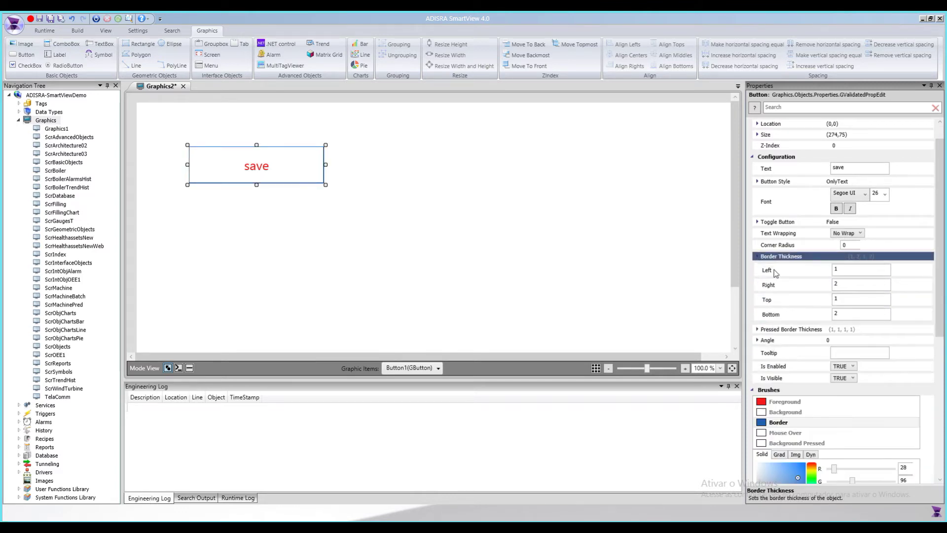
pyautogui.click(786, 275)
pyautogui.write('4')
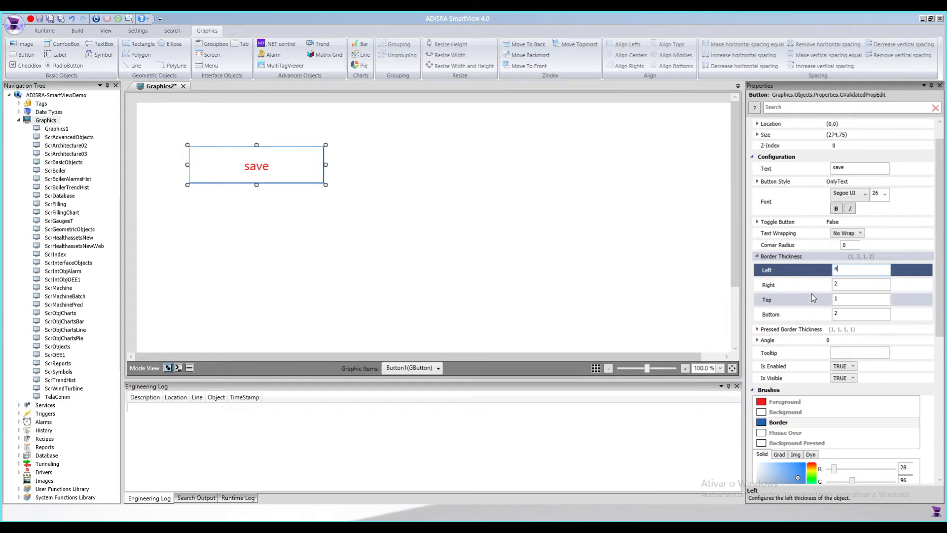
pyautogui.press('Tab')
pyautogui.write('4')
pyautogui.press('Tab')
pyautogui.write('4')
pyautogui.press('Tab')
pyautogui.write('4')
pyautogui.click(789, 270)
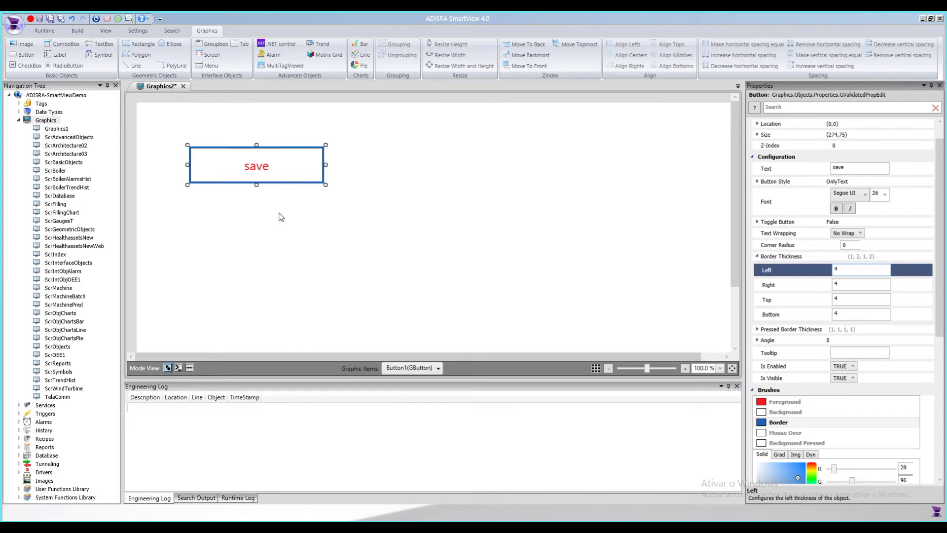
# Close the new graphics document without saving and collapse the Graphics folder.
pyautogui.click(184, 87)
pyautogui.click(494, 303)
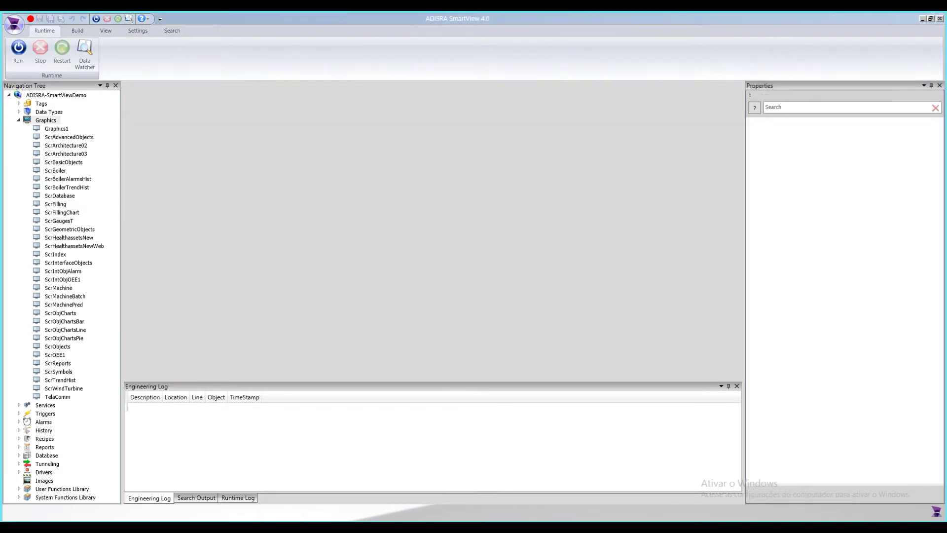
pyautogui.click(19, 120)
# Create a new service document, review its enable, condition, interval and script settings, and close it.
pyautogui.doubleClick(43, 130)
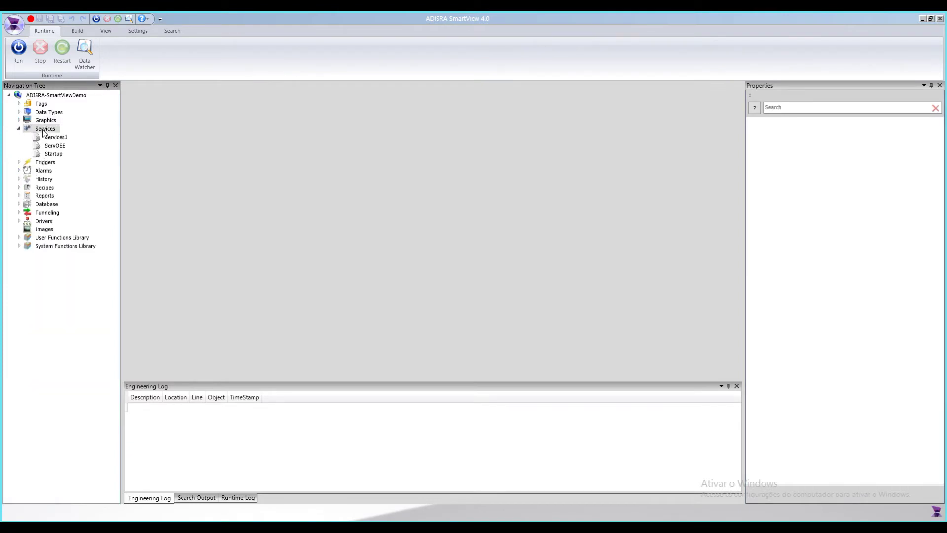
pyautogui.rightClick(39, 131)
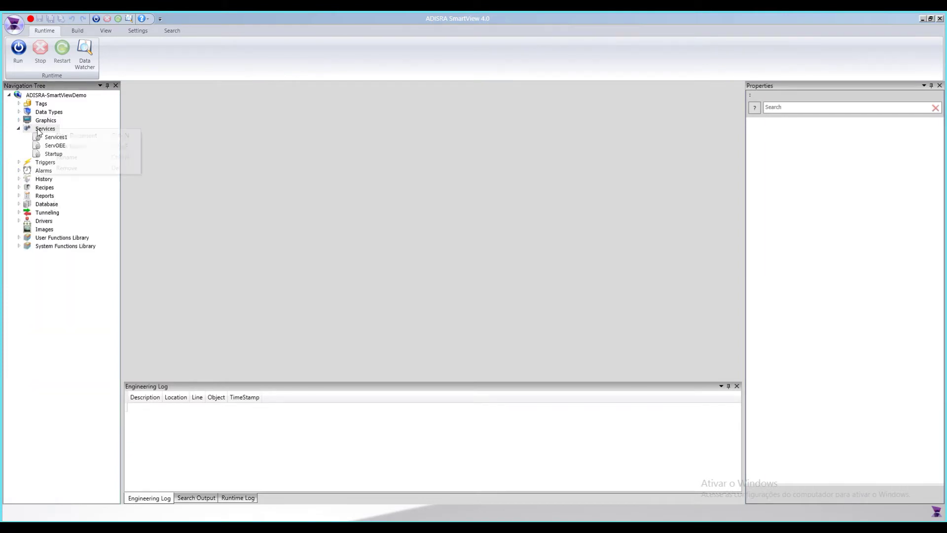
pyautogui.click(81, 135)
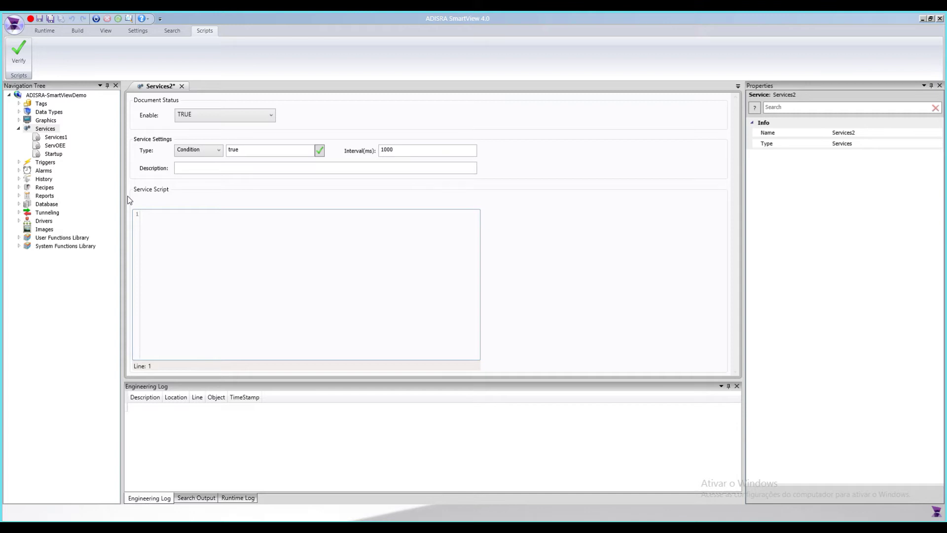
pyautogui.click(182, 87)
# Create a new document in the Triggers folder and insert a trigger item of type Interval.
pyautogui.doubleClick(46, 162)
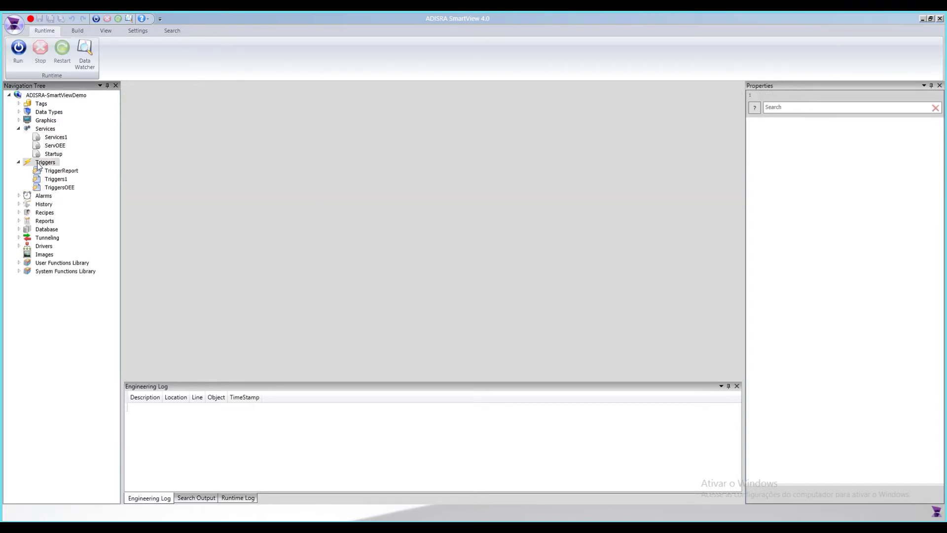
pyautogui.rightClick(39, 163)
pyautogui.click(81, 168)
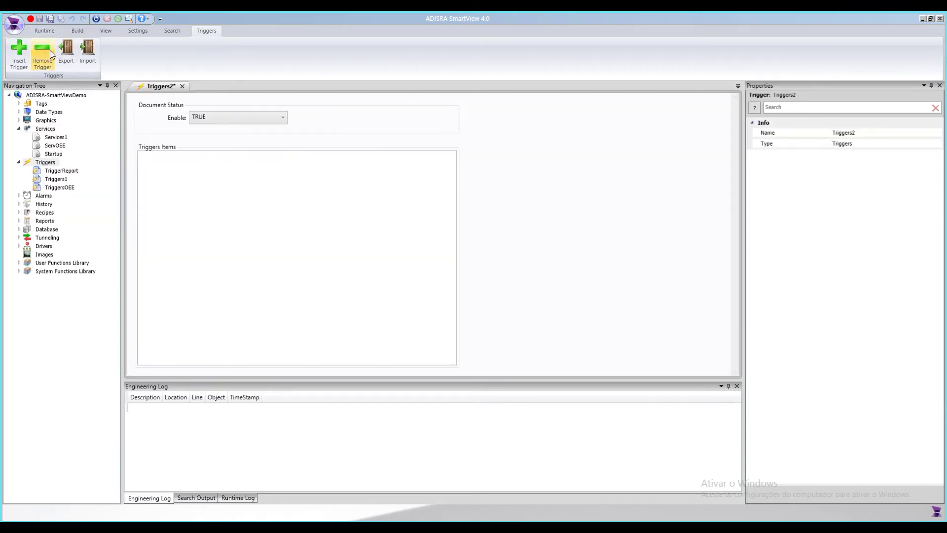
pyautogui.click(19, 52)
pyautogui.click(181, 177)
pyautogui.click(178, 220)
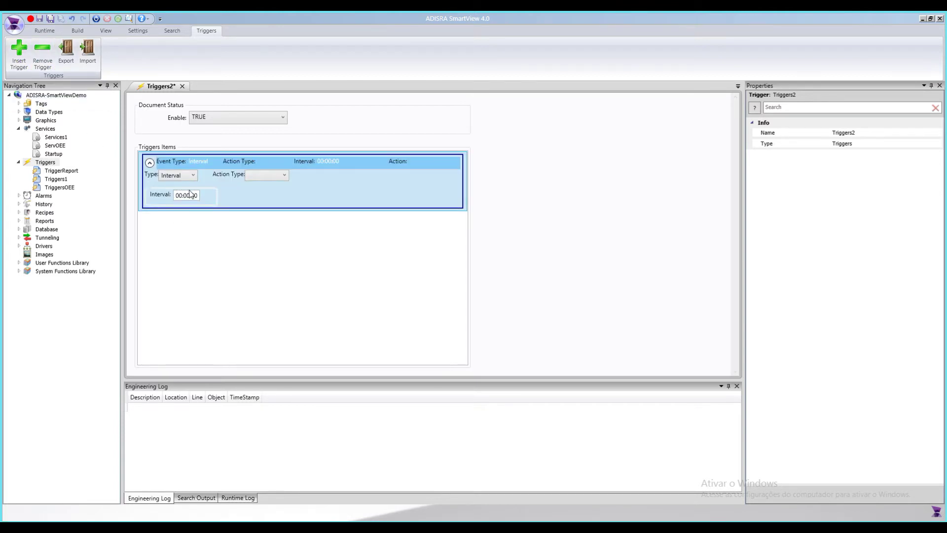
# Set the trigger item's interval to 00:00:05 and its action type to Expressions, and check the other action type options.
pyautogui.click(205, 196)
pyautogui.write('5')
pyautogui.click(266, 174)
pyautogui.click(264, 187)
pyautogui.click(225, 213)
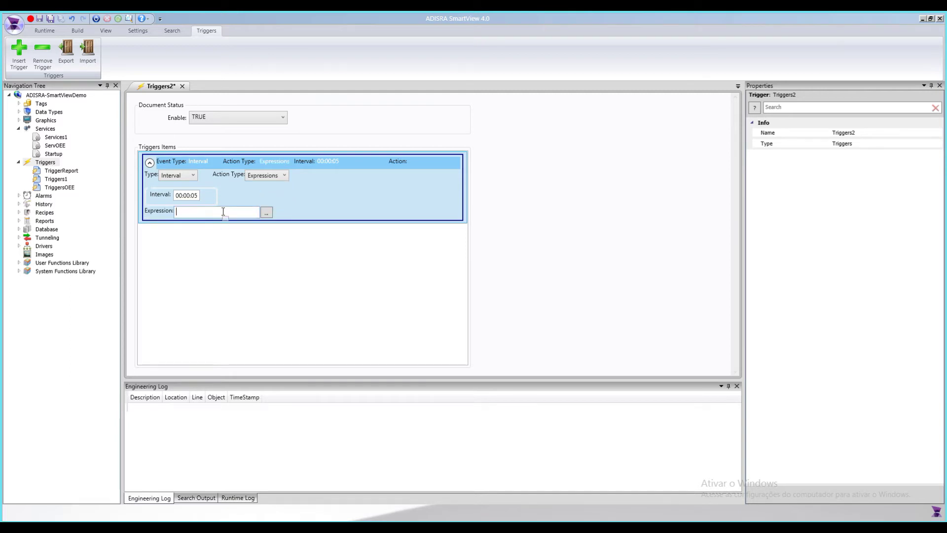
pyautogui.click(282, 175)
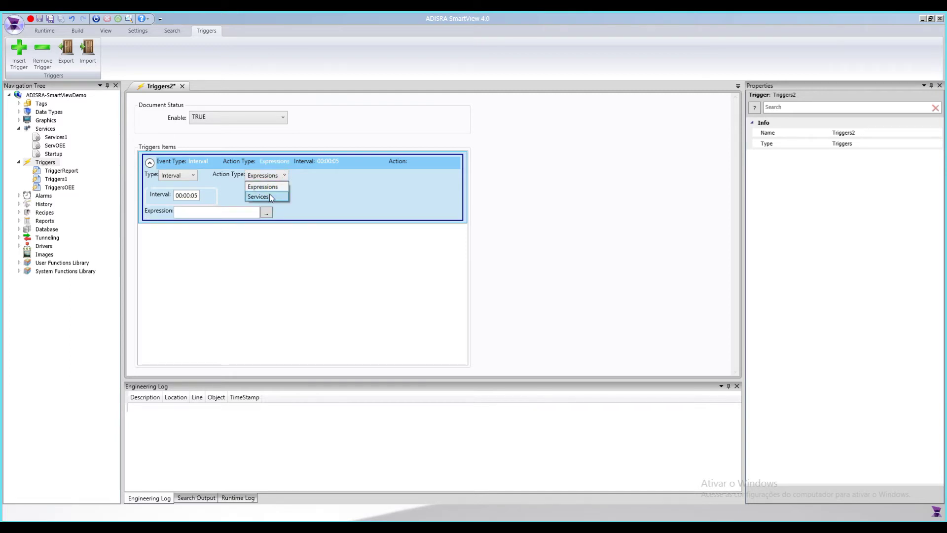
# Change the trigger item's type to Calendar with weekly recurrence on Monday and Wednesday.
pyautogui.click(171, 173)
pyautogui.click(171, 176)
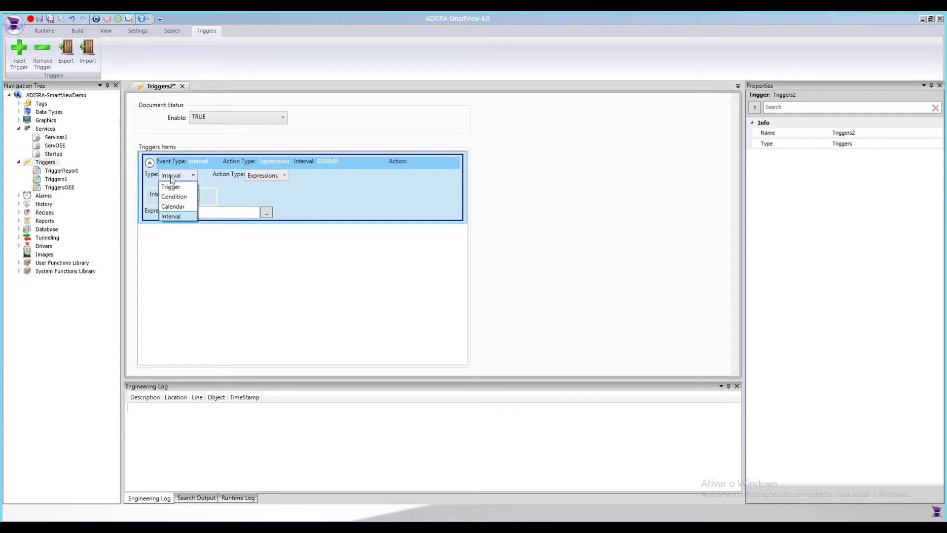
pyautogui.click(176, 207)
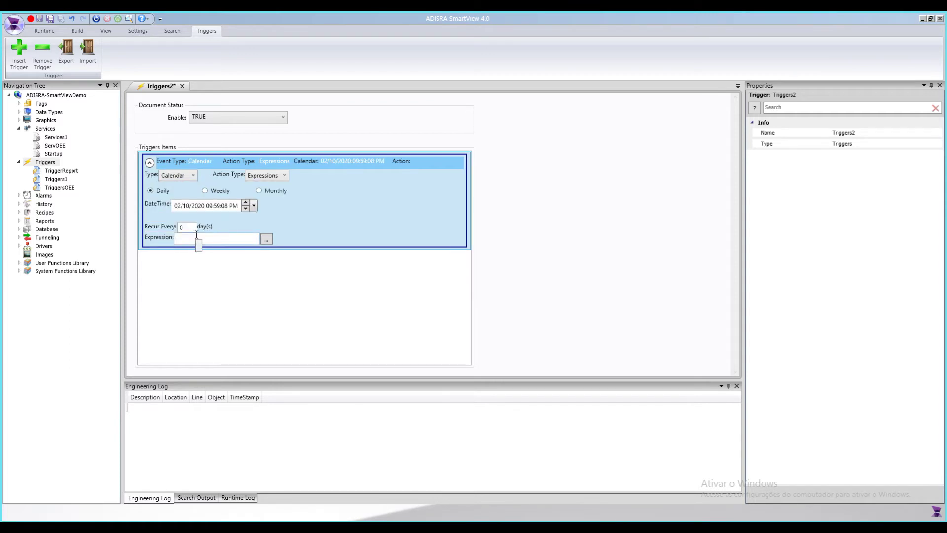
pyautogui.click(232, 191)
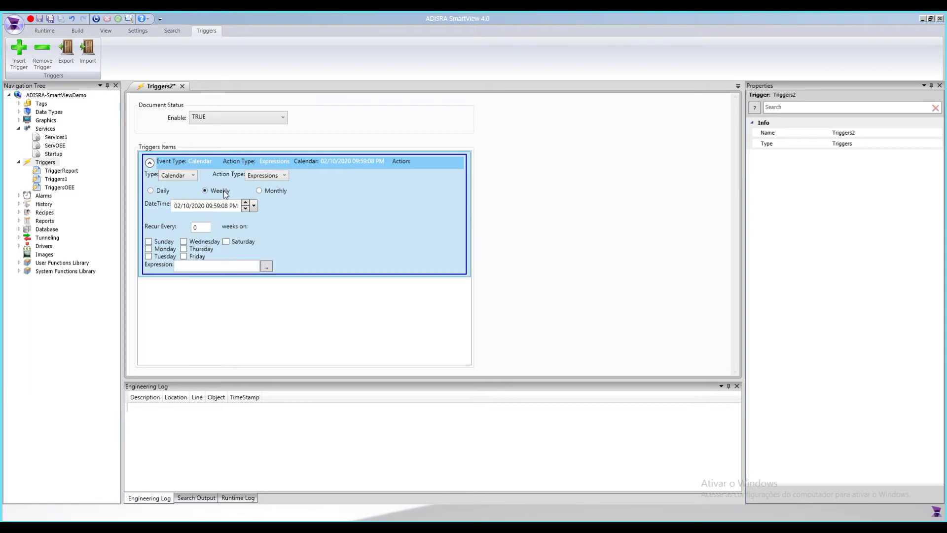
pyautogui.click(149, 249)
pyautogui.click(183, 242)
# Set the calendar trigger's action type to Services and its recurrence to Monthly.
pyautogui.click(273, 179)
pyautogui.click(268, 193)
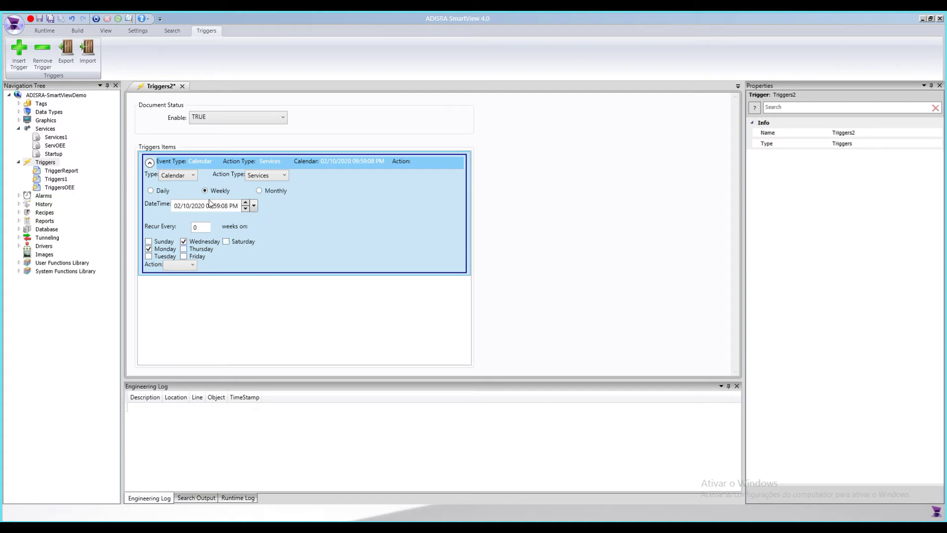
pyautogui.click(260, 191)
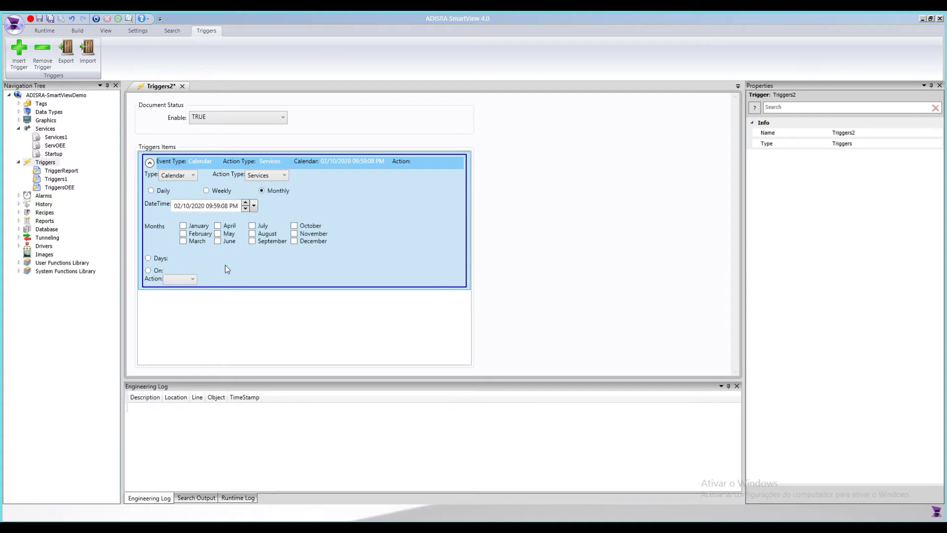
# Try the Condition and Trigger types on the trigger item, and close the new triggers document without saving.
pyautogui.click(182, 177)
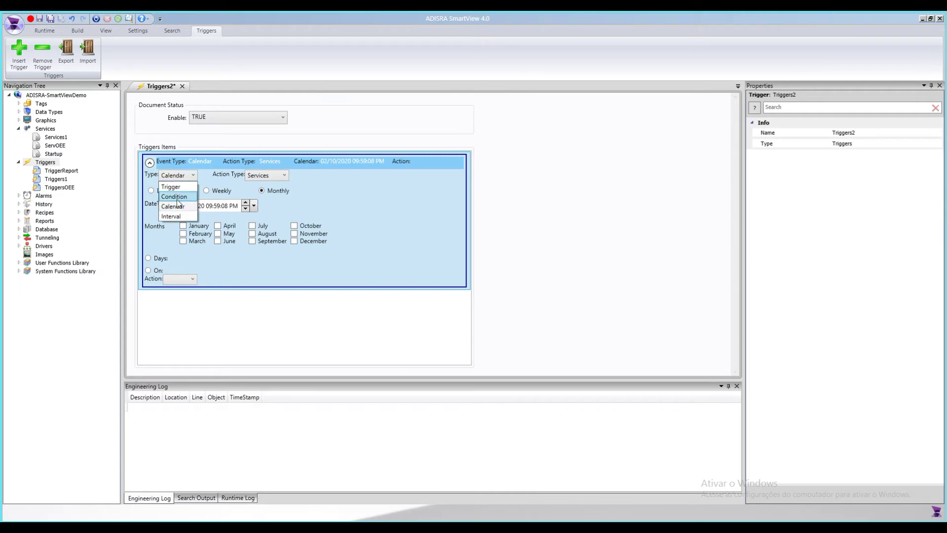
pyautogui.click(177, 197)
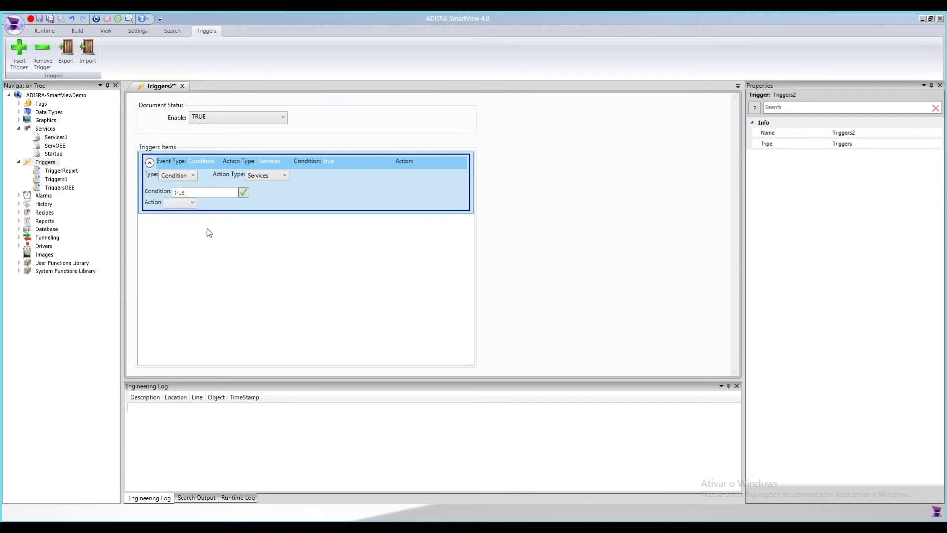
pyautogui.click(181, 176)
pyautogui.click(188, 186)
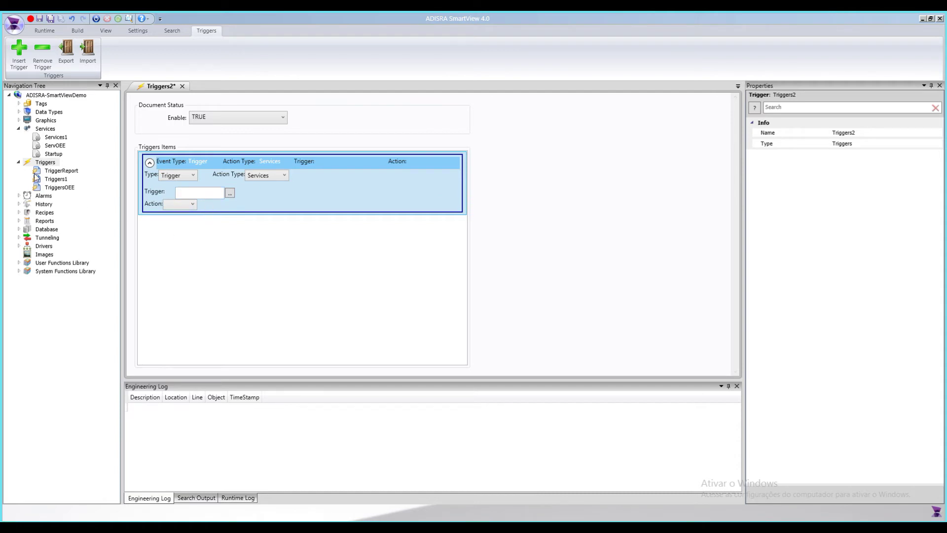
pyautogui.click(182, 87)
pyautogui.click(494, 308)
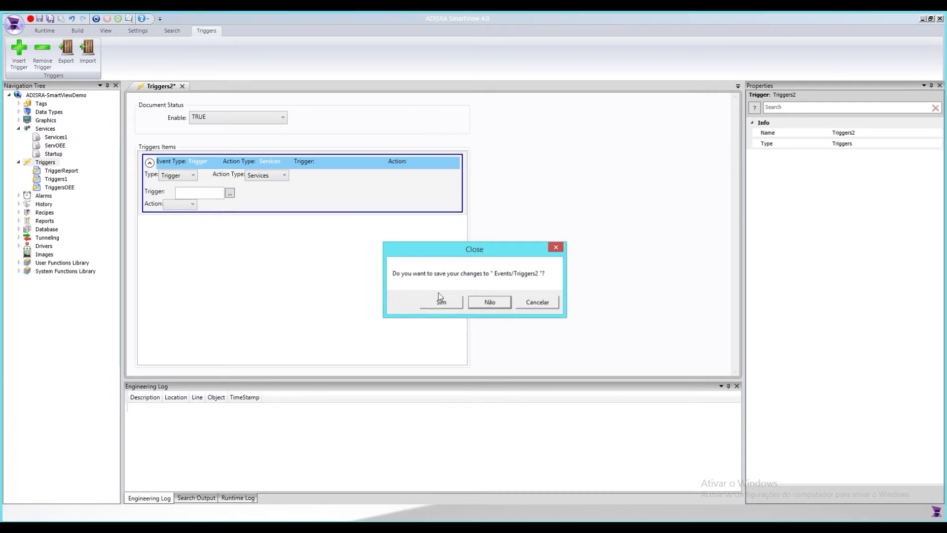
# Open the Alarms1 document and expand the alarm item for tag VT_Hist_Float[4] to examine its settings.
pyautogui.doubleClick(25, 195)
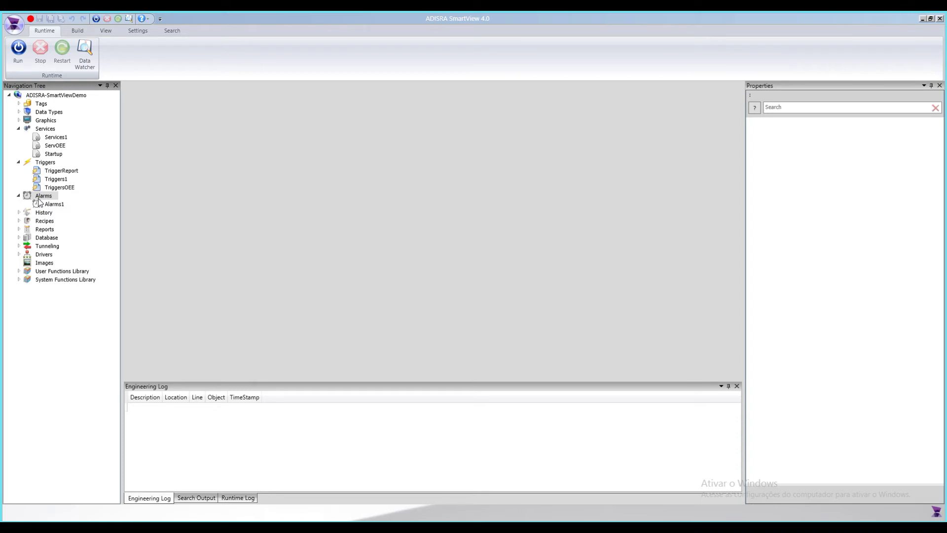
pyautogui.doubleClick(51, 204)
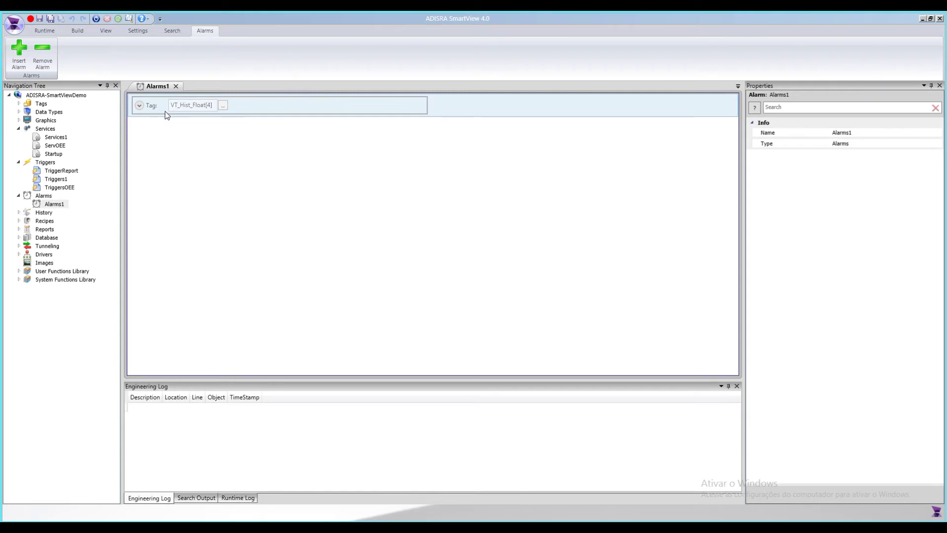
pyautogui.click(139, 106)
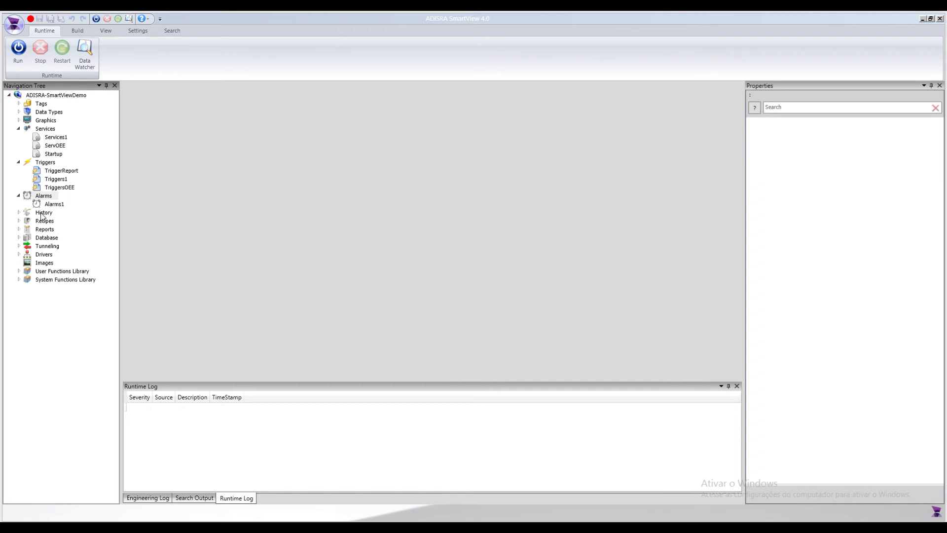
# Create a new history document and insert a history item in it.
pyautogui.rightClick(42, 216)
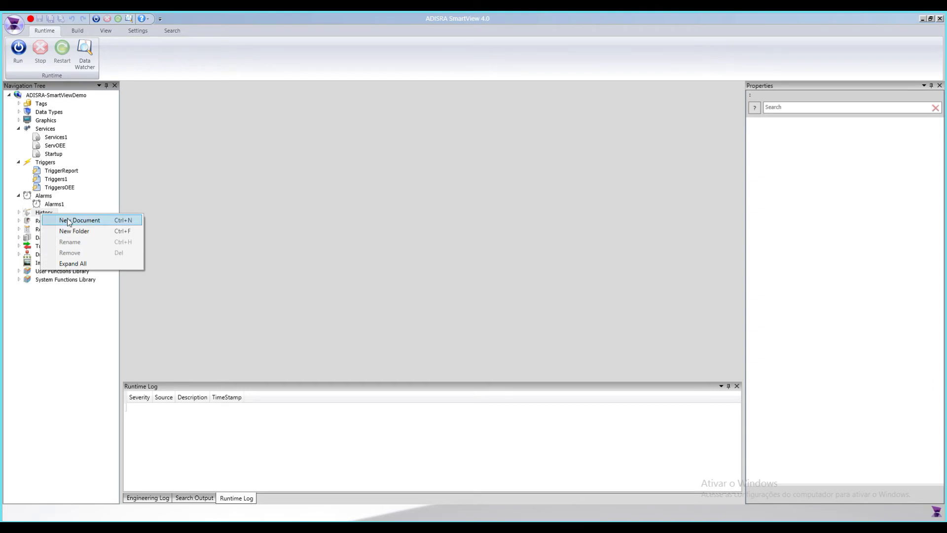
pyautogui.click(68, 220)
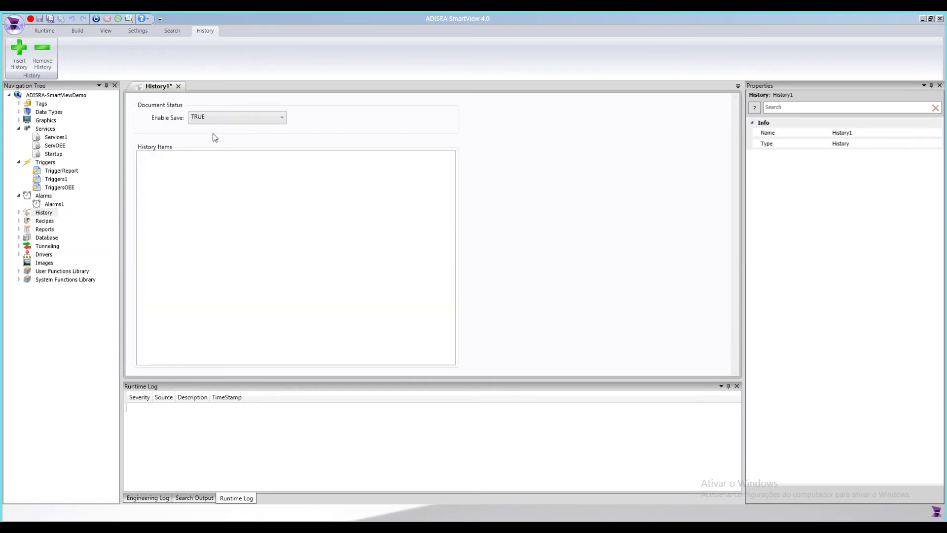
pyautogui.click(21, 55)
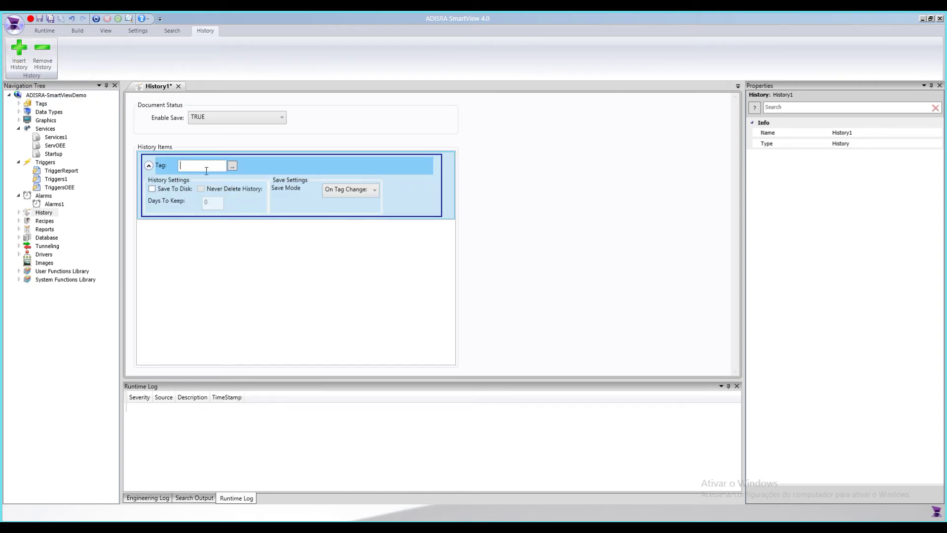
pyautogui.click(180, 166)
# Try the Time Frequency save mode on the history item and return it to On Tag Change.
pyautogui.click(363, 197)
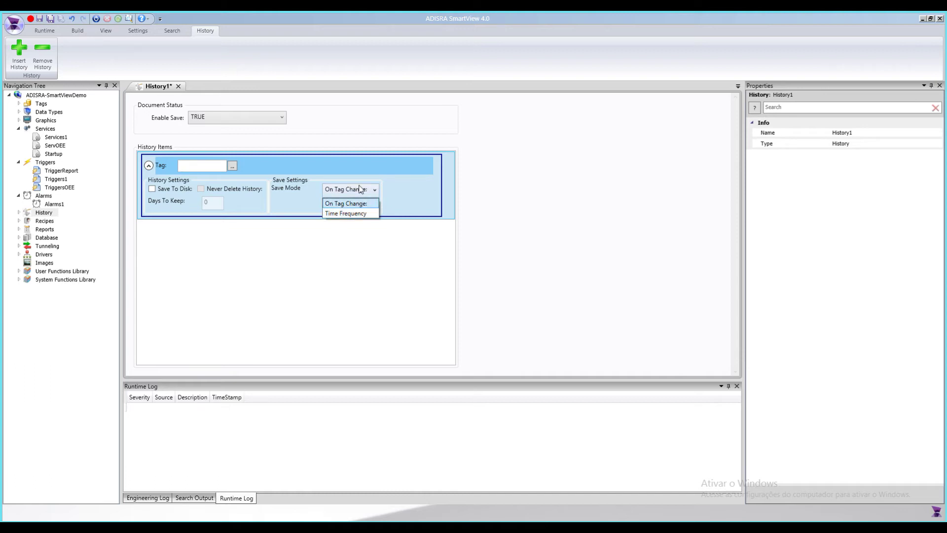
pyautogui.click(363, 214)
pyautogui.press('Tab')
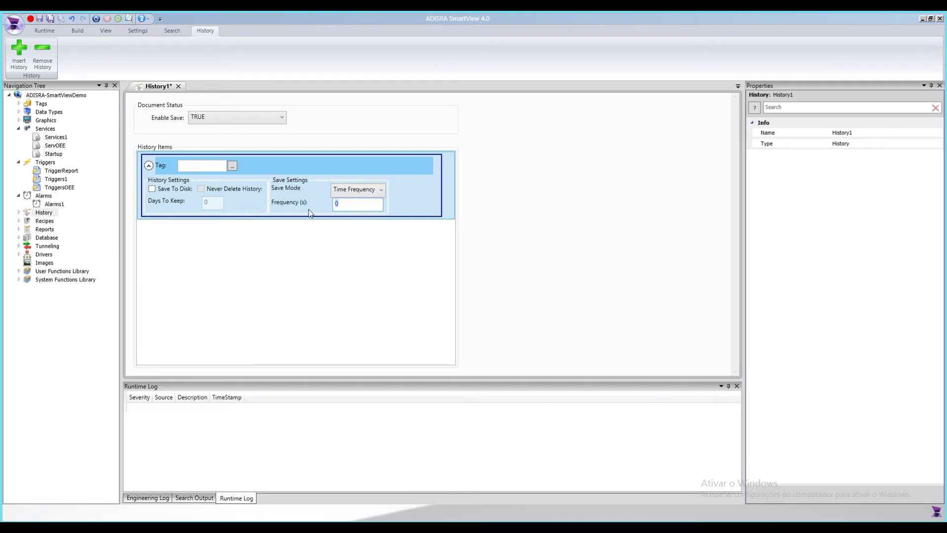
pyautogui.click(351, 192)
pyautogui.click(351, 203)
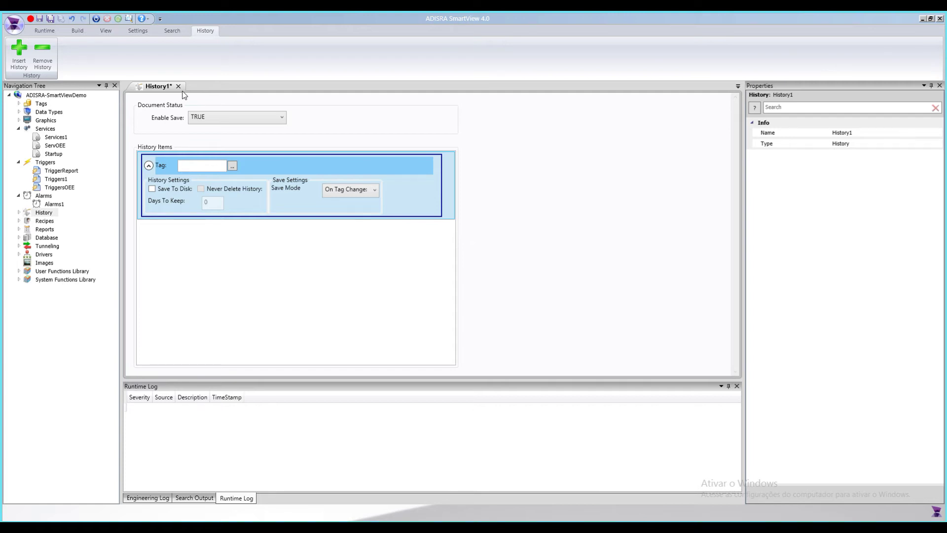
# Close the new history document without saving and collapse the Alarms folder.
pyautogui.click(178, 87)
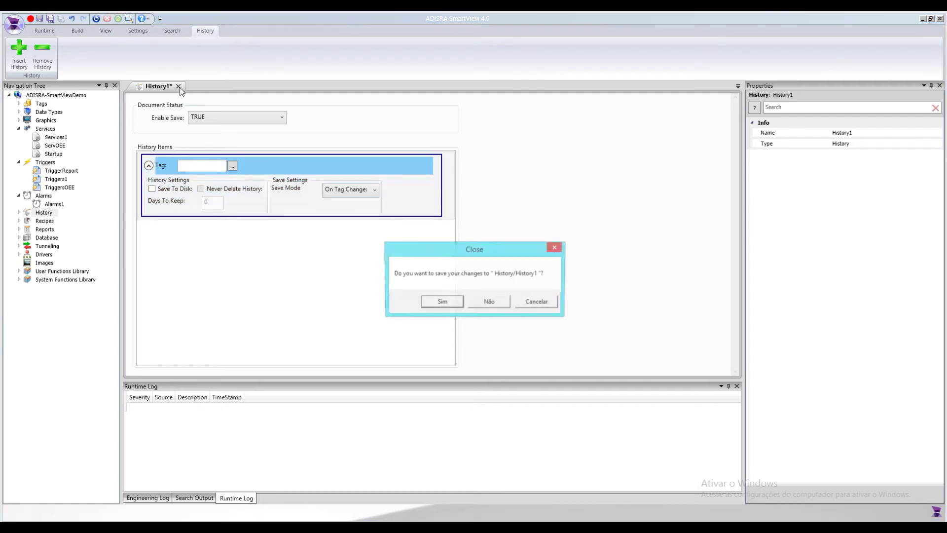
pyautogui.click(487, 300)
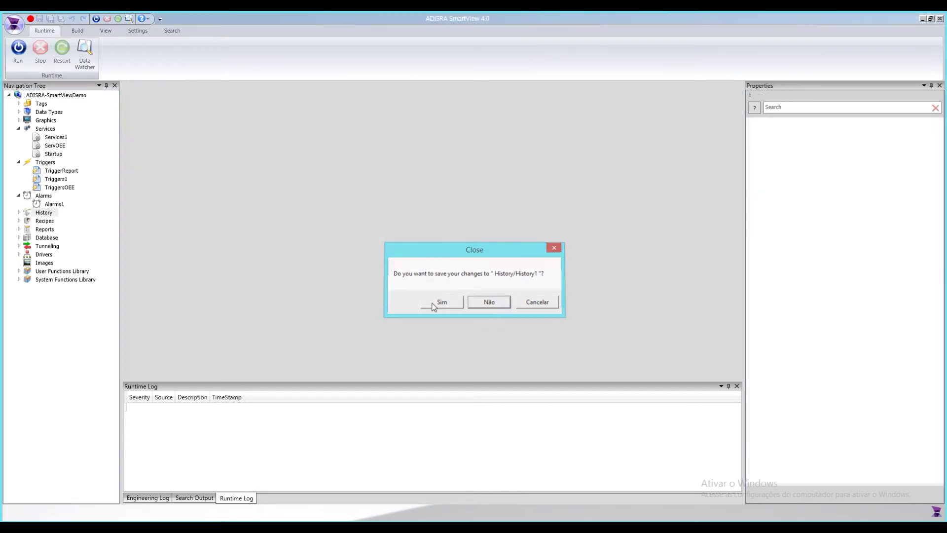
pyautogui.click(18, 196)
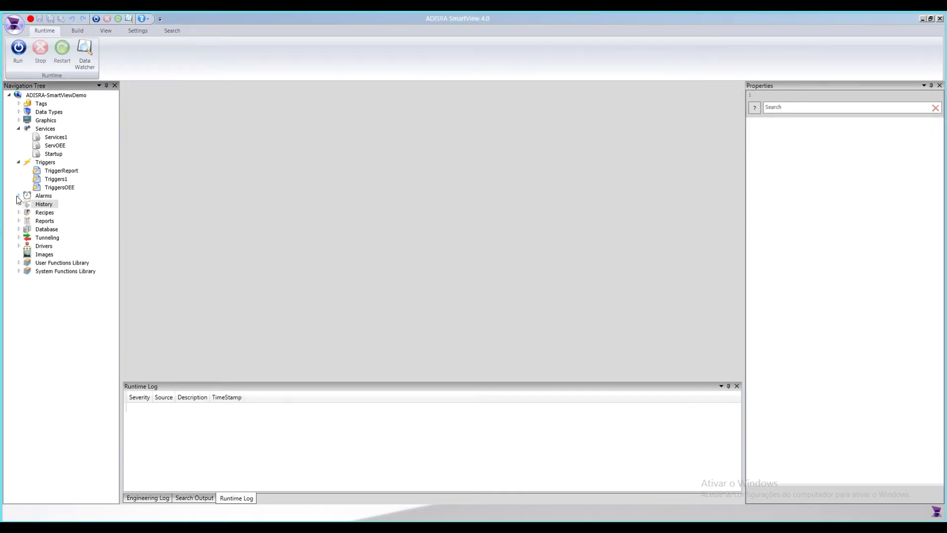
# Create a new recipe document, review its path, save mode and trigger settings, and close it without saving.
pyautogui.doubleClick(42, 213)
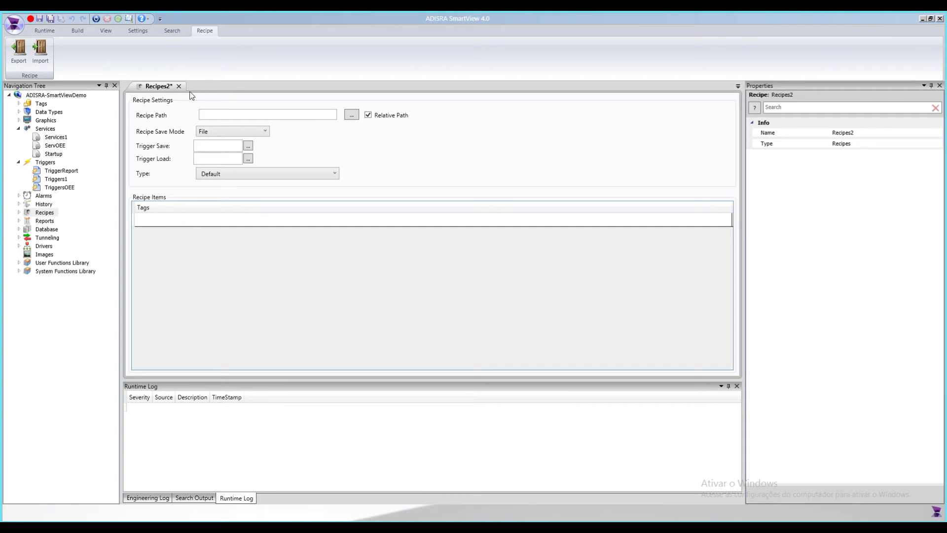
pyautogui.click(211, 158)
pyautogui.click(180, 86)
pyautogui.click(492, 303)
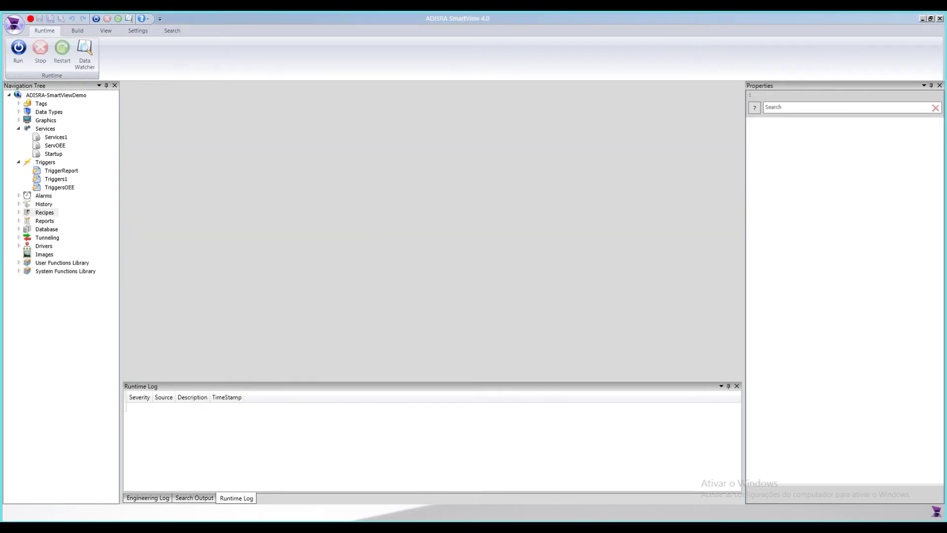
# Expand the Reports folder and create a new report document in it.
pyautogui.doubleClick(48, 222)
pyautogui.rightClick(48, 223)
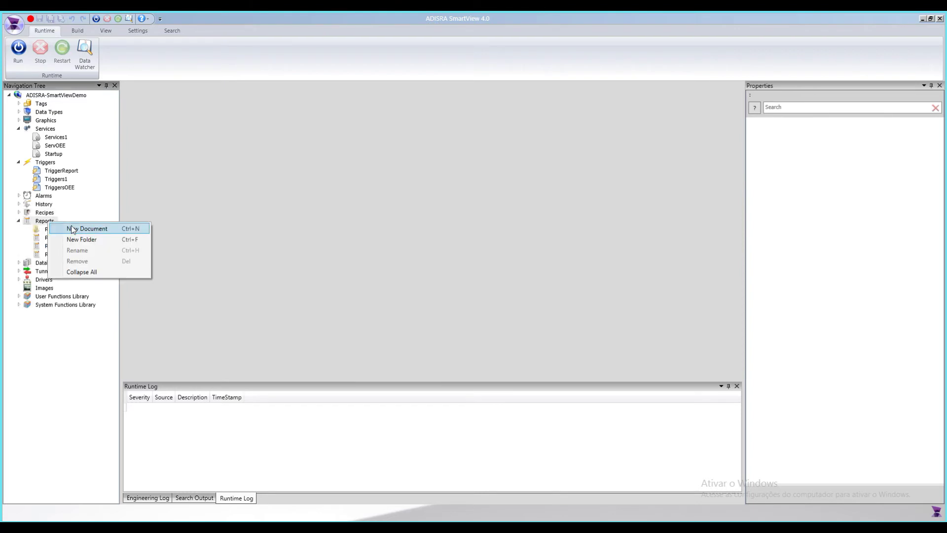
pyautogui.click(74, 226)
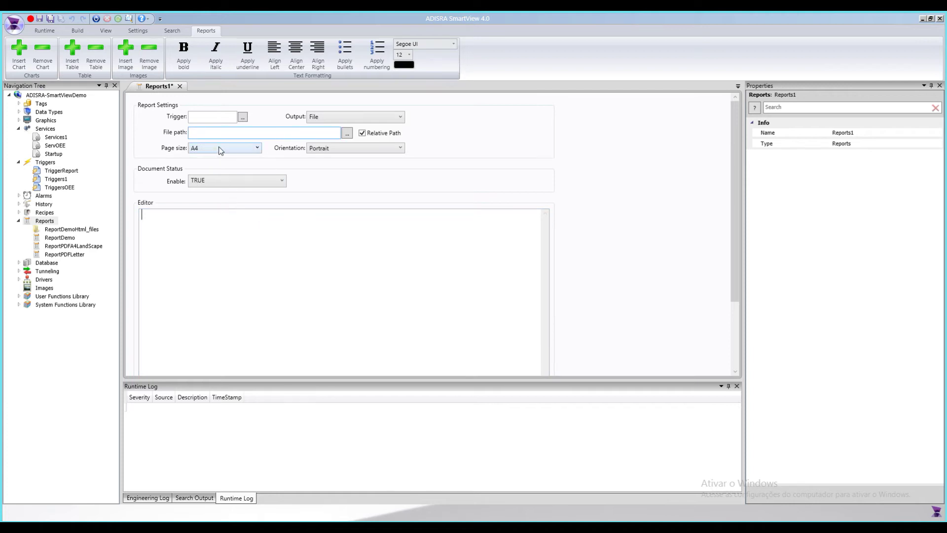
# Review the new report's orientation, trigger and output options, and close the document without saving it.
pyautogui.click(340, 148)
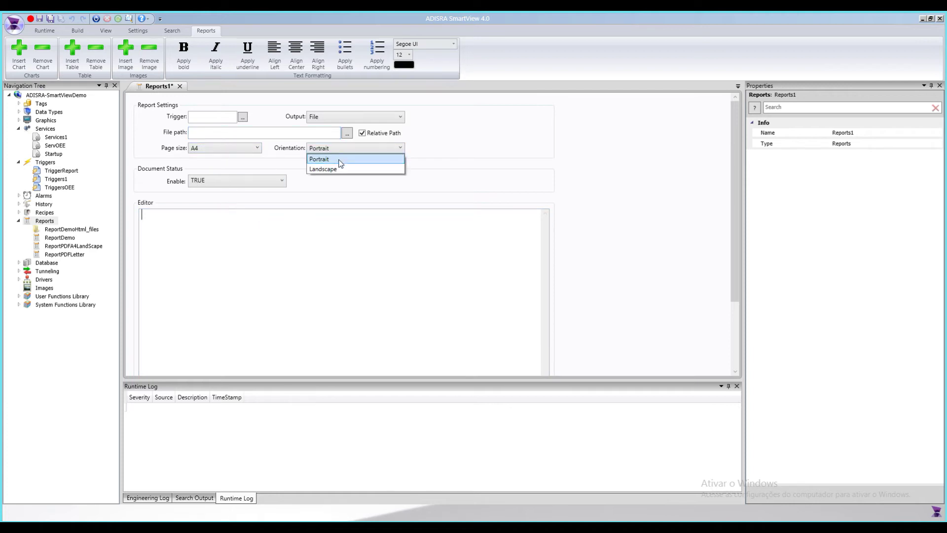
pyautogui.click(203, 119)
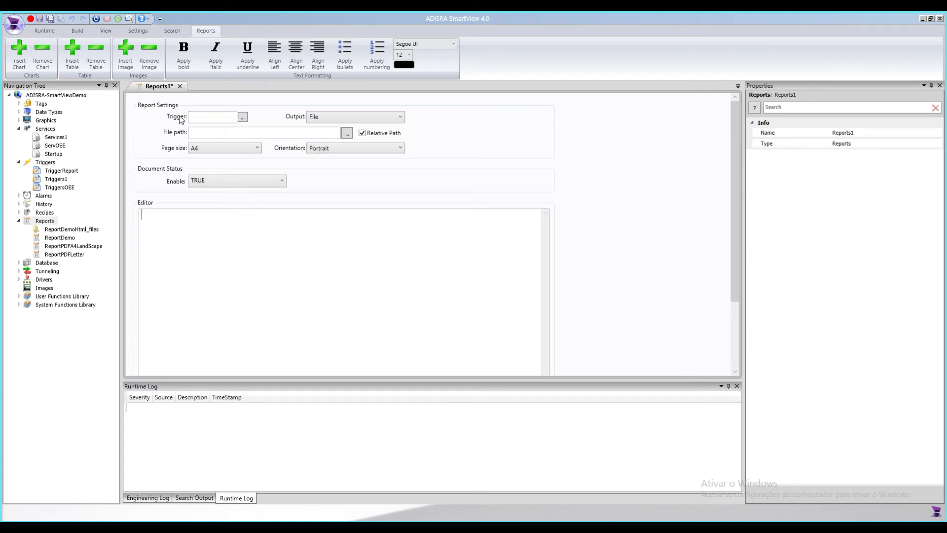
pyautogui.click(351, 119)
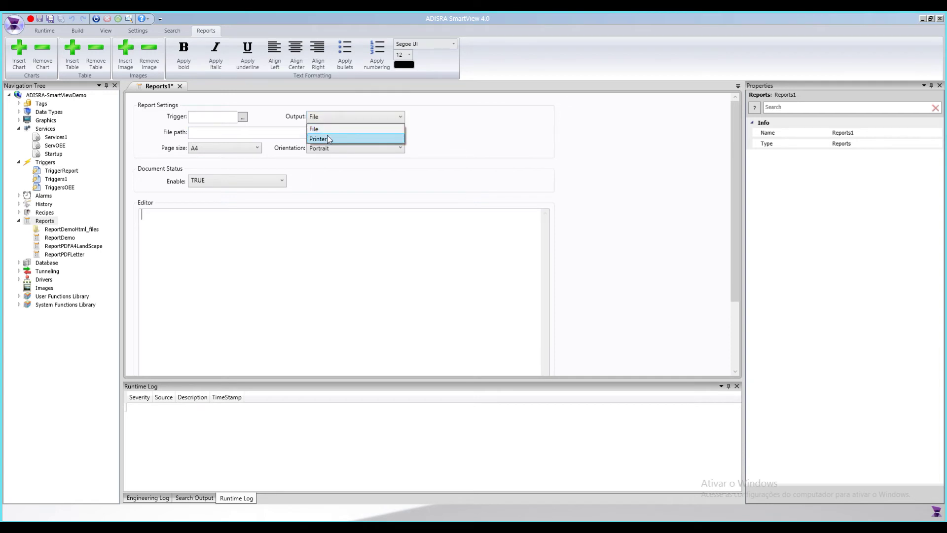
pyautogui.click(262, 228)
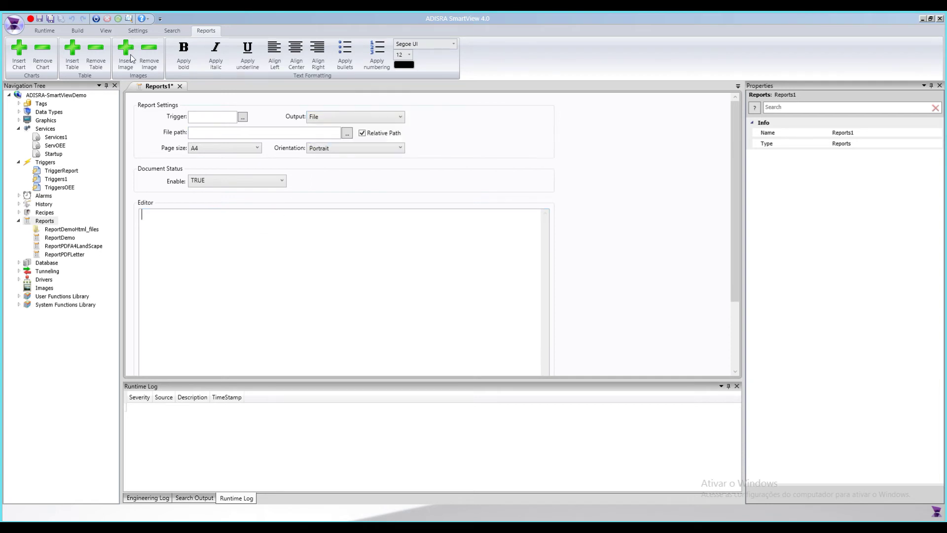
pyautogui.click(180, 86)
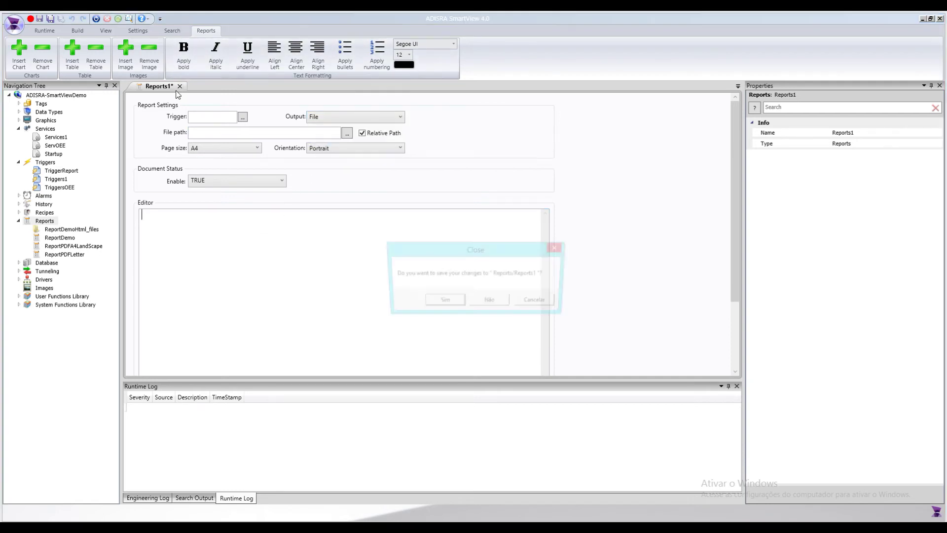
pyautogui.click(490, 302)
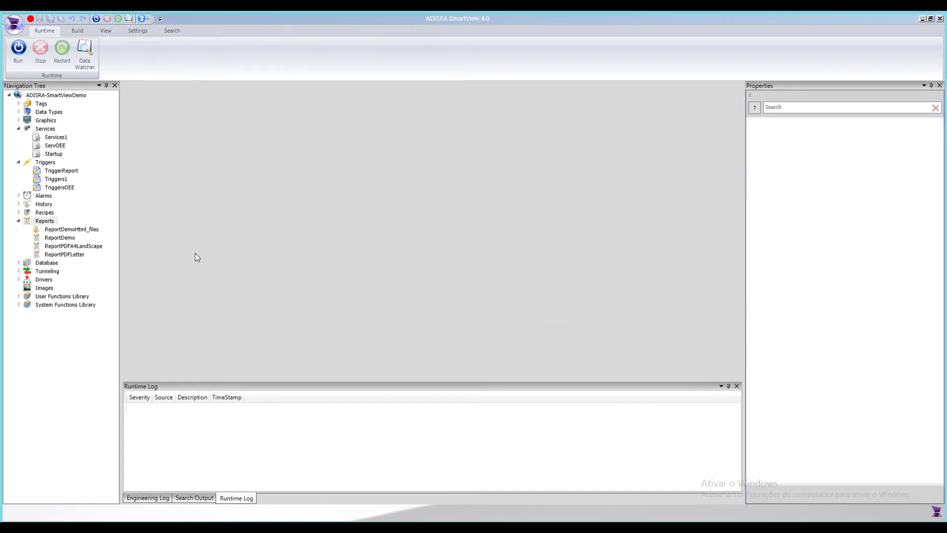
# Collapse the Reports folder, and create a new document in the expanded Database folder.
pyautogui.click(19, 221)
pyautogui.doubleClick(46, 229)
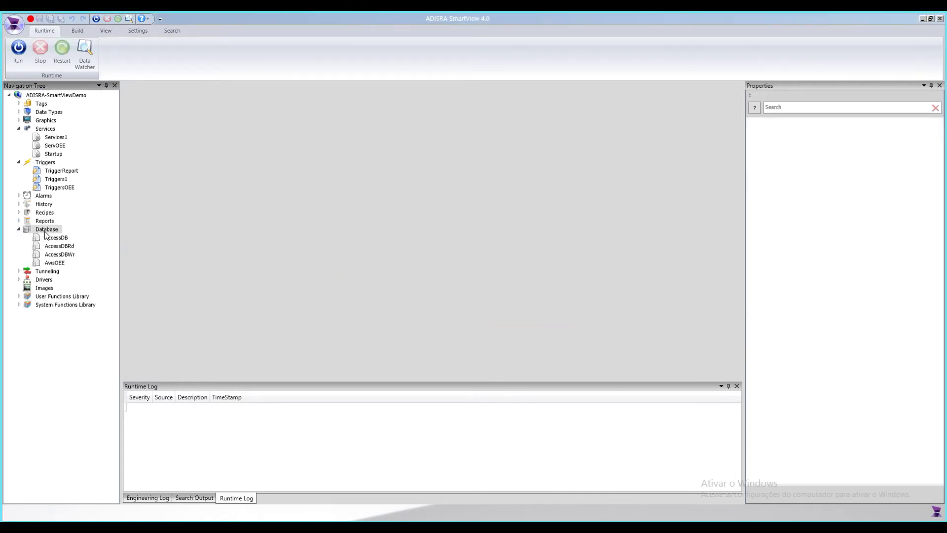
pyautogui.rightClick(46, 231)
pyautogui.click(84, 239)
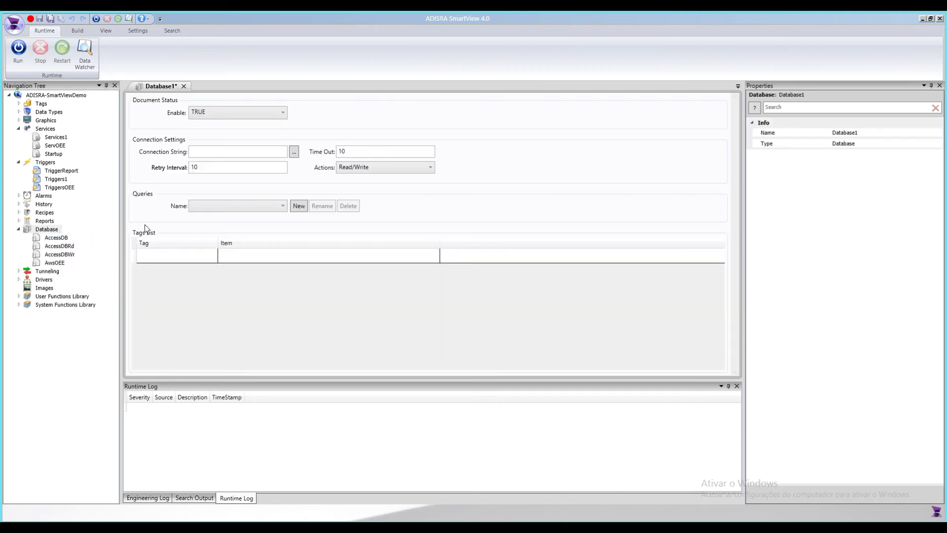
# Review the database document's connection string, actions, retry interval and timeout settings and its query name list.
pyautogui.click(230, 150)
pyautogui.click(368, 168)
pyautogui.click(211, 170)
pyautogui.click(370, 152)
pyautogui.click(277, 211)
pyautogui.click(277, 211)
# Add a query named test to the database document and close the document.
pyautogui.click(300, 206)
pyautogui.moveTo(120, 43); pyautogui.dragTo(404, 314)
pyautogui.write('test')
pyautogui.click(393, 335)
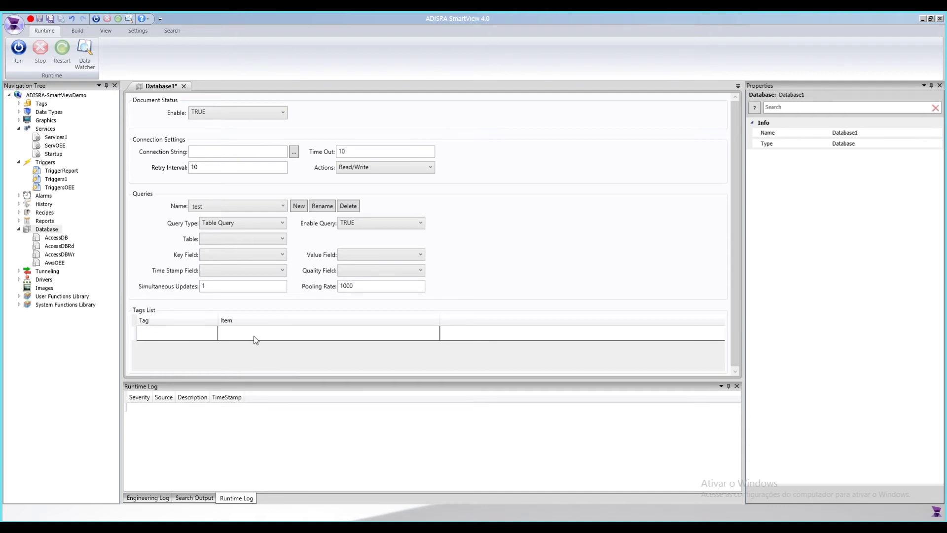
pyautogui.click(184, 86)
pyautogui.click(446, 301)
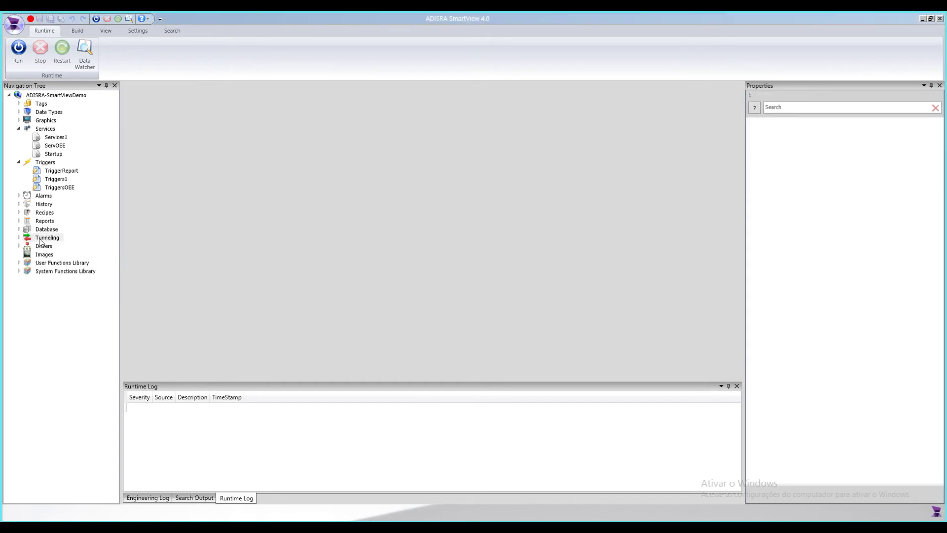
# Create a new tunneling document and try the ->, <- and <-> directions on its first item.
pyautogui.rightClick(41, 240)
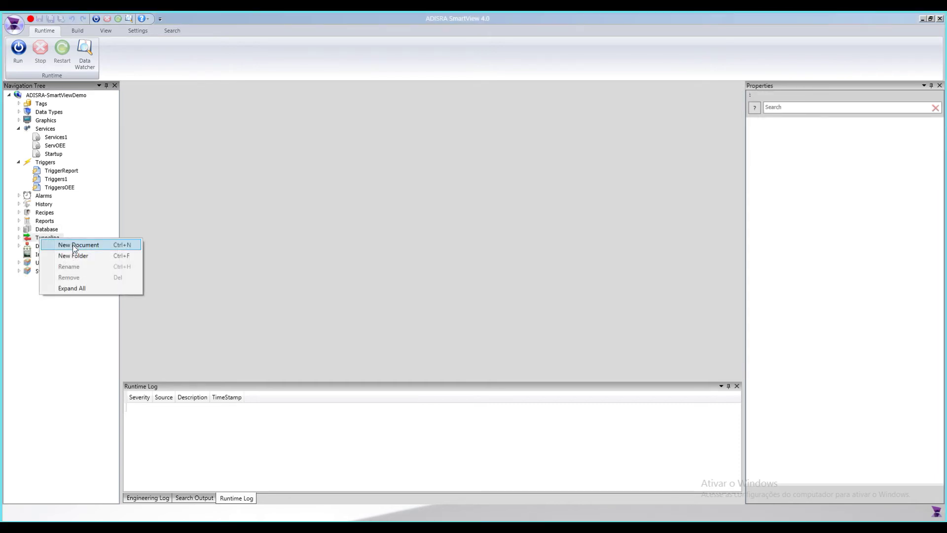
pyautogui.click(73, 244)
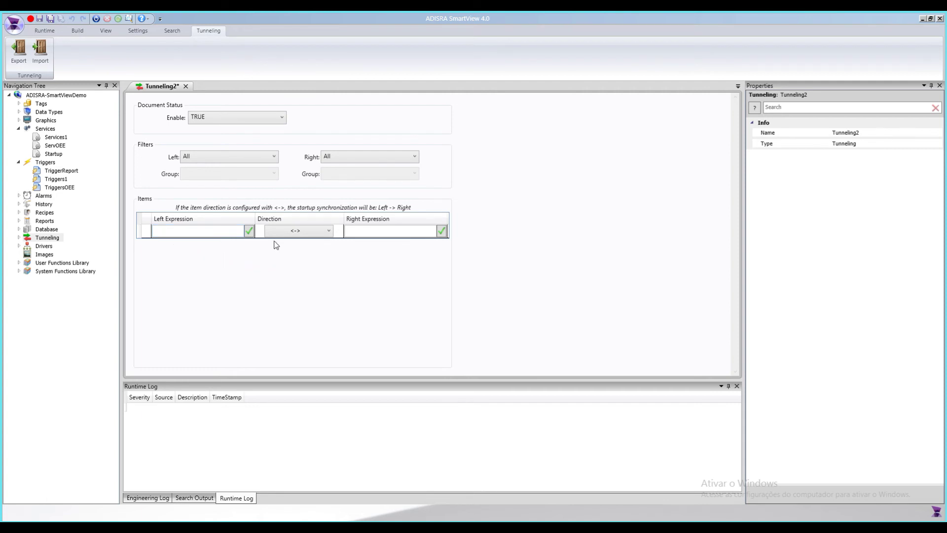
pyautogui.click(298, 232)
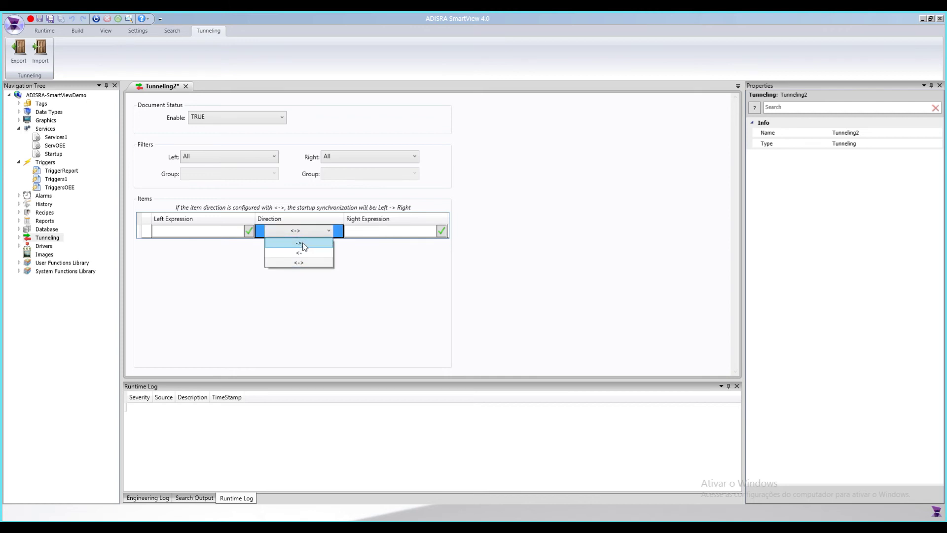
pyautogui.click(305, 247)
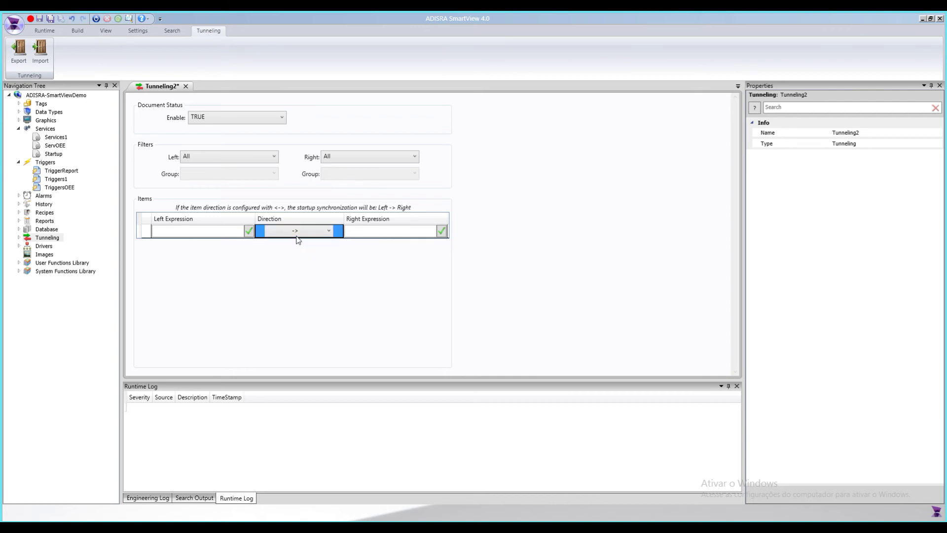
pyautogui.click(298, 232)
pyautogui.click(299, 252)
pyautogui.click(297, 239)
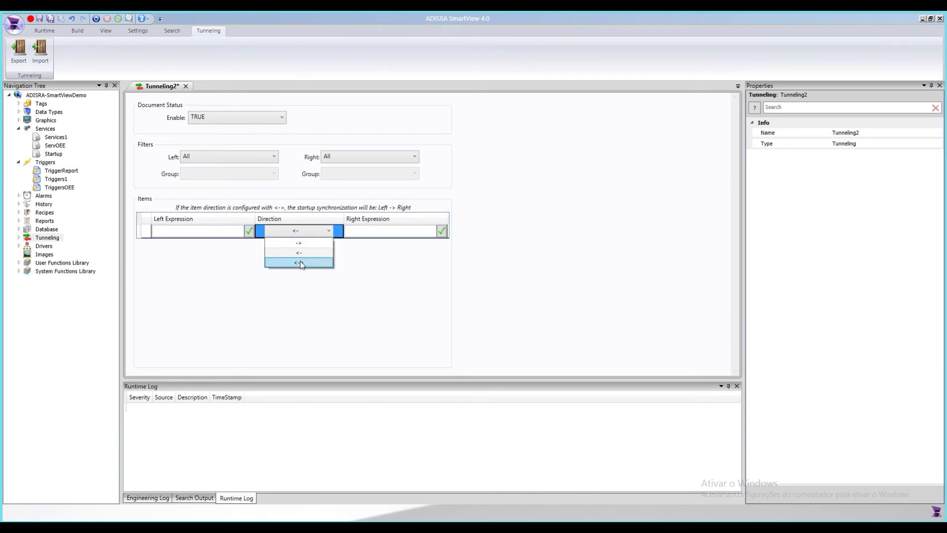
pyautogui.click(300, 261)
# Close the new tunneling document without saving, and briefly expand and collapse the Tunneling folder.
pyautogui.click(205, 231)
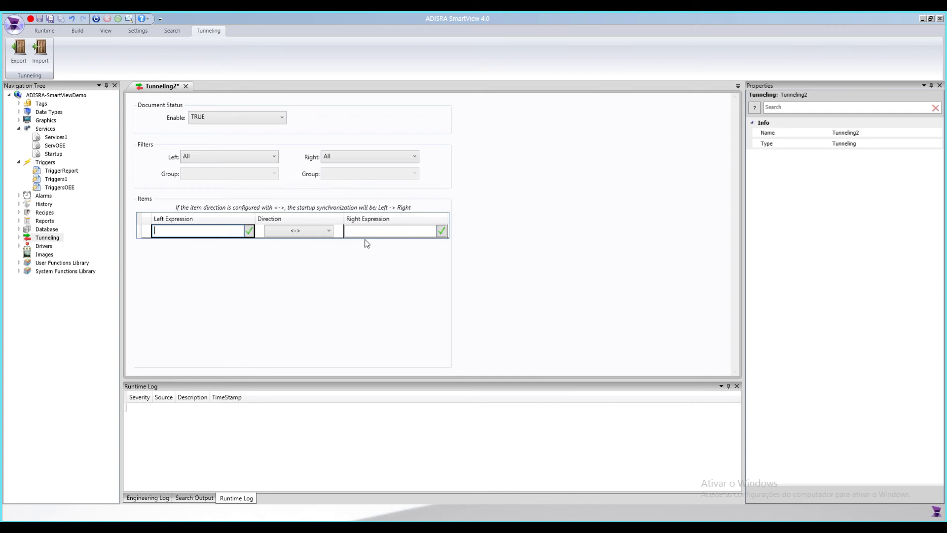
pyautogui.click(186, 86)
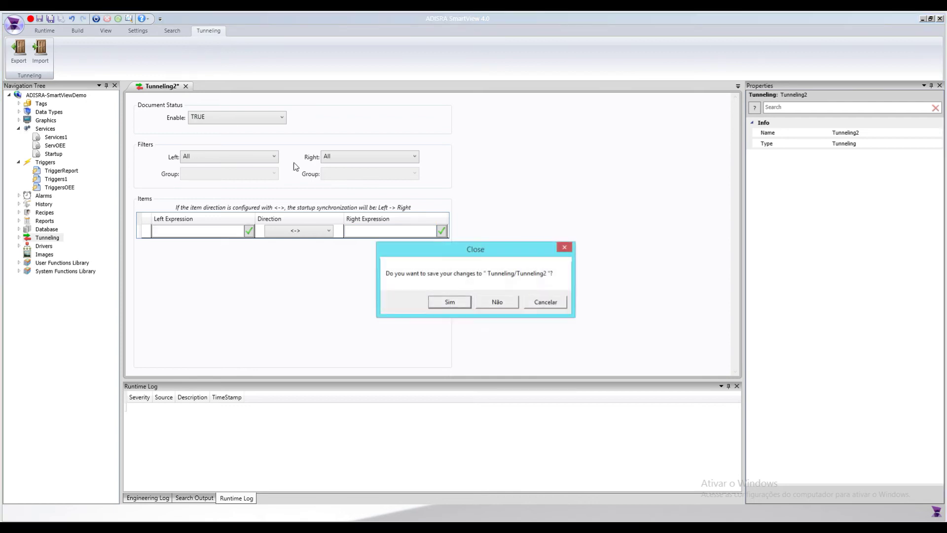
pyautogui.click(497, 302)
pyautogui.click(19, 238)
pyautogui.click(19, 237)
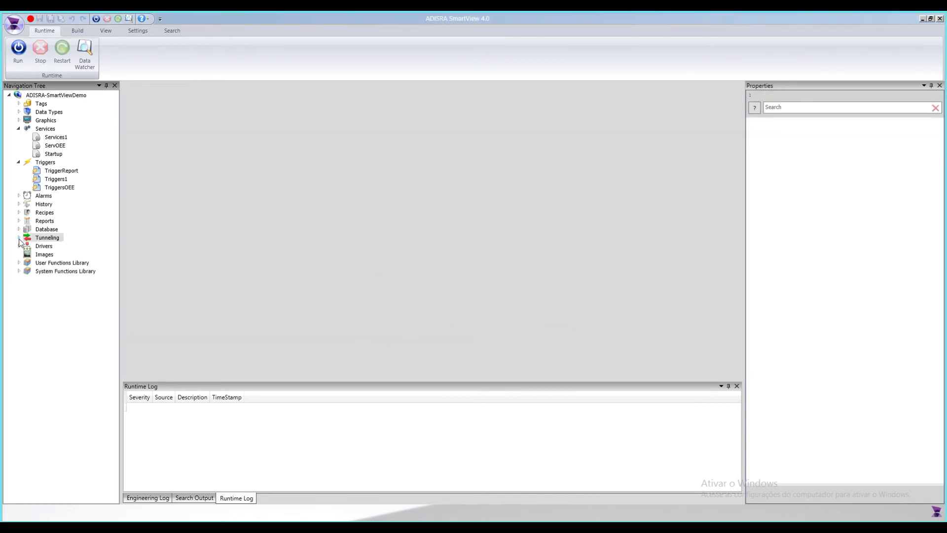
# Expand the Drivers folder, look through the available driver types and add a Modbus folder.
pyautogui.doubleClick(37, 246)
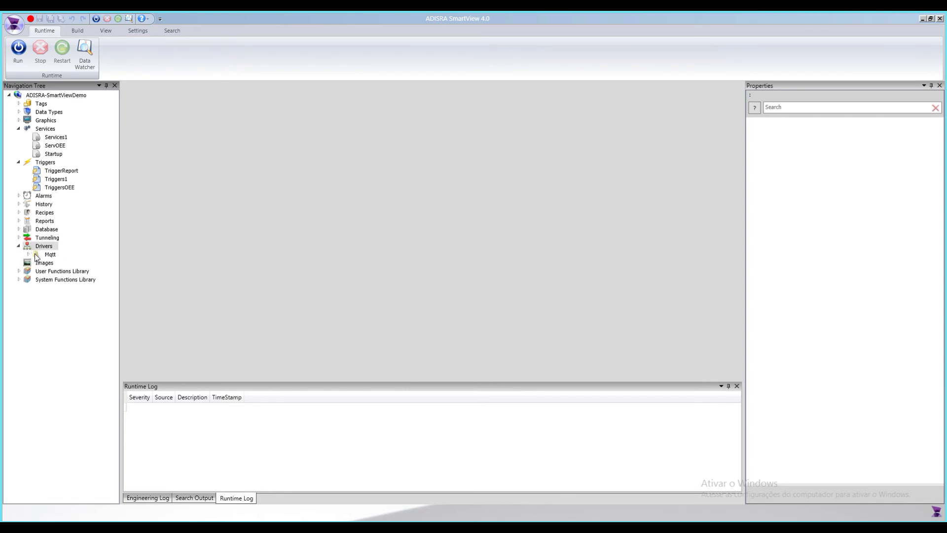
pyautogui.rightClick(48, 251)
pyautogui.moveTo(69, 252)
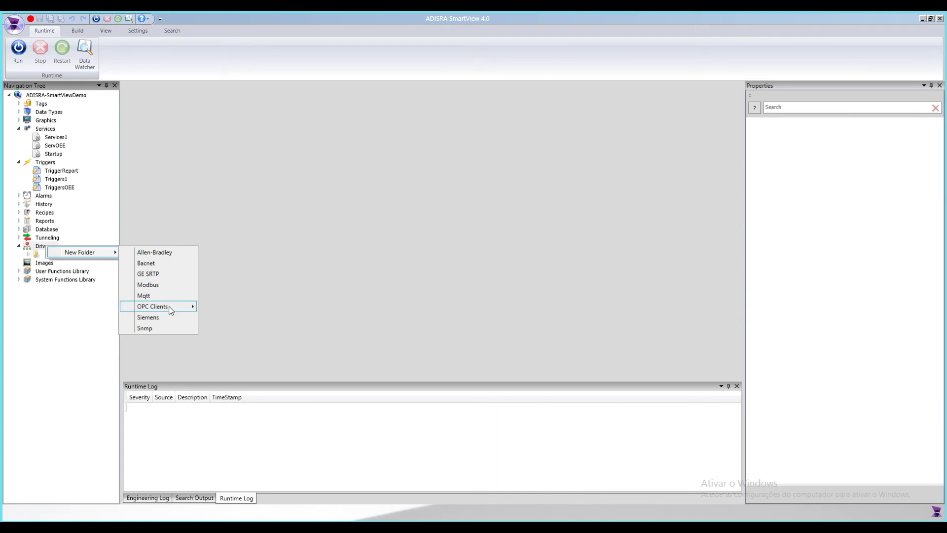
pyautogui.moveTo(186, 307)
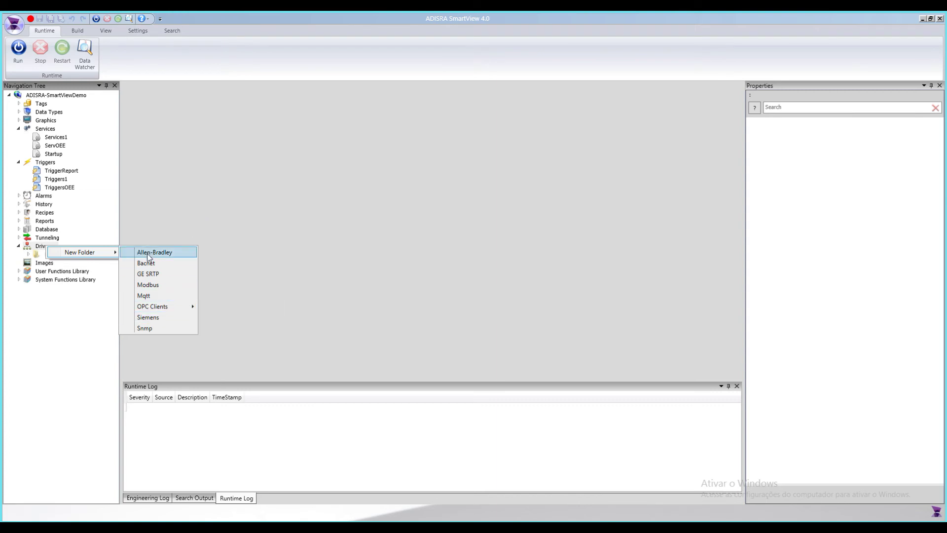
pyautogui.click(153, 285)
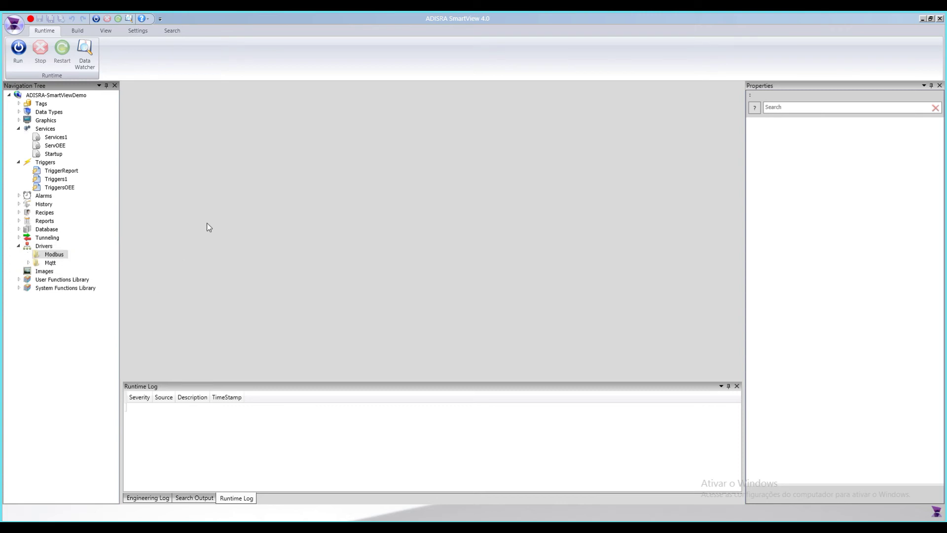
# Create a new driver document in the Modbus folder and review its host IP and port settings.
pyautogui.rightClick(53, 256)
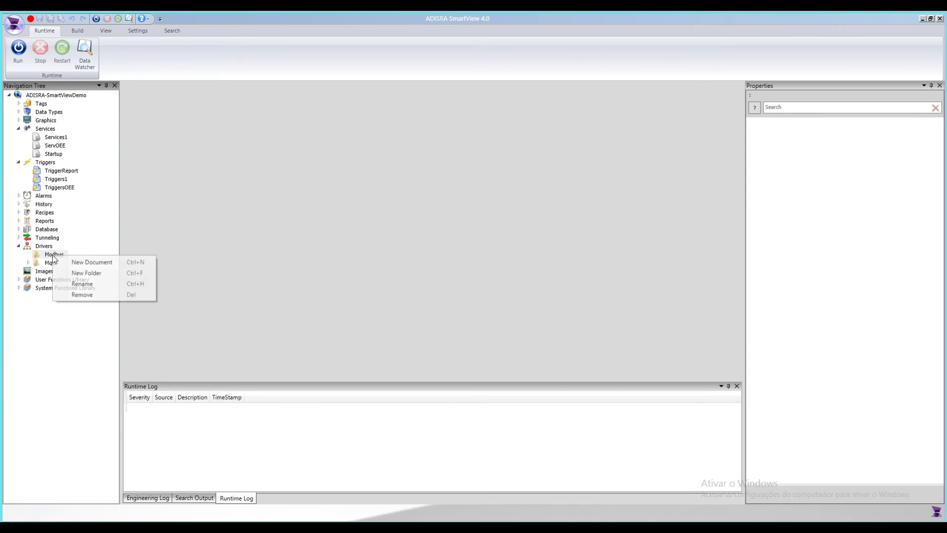
pyautogui.click(97, 263)
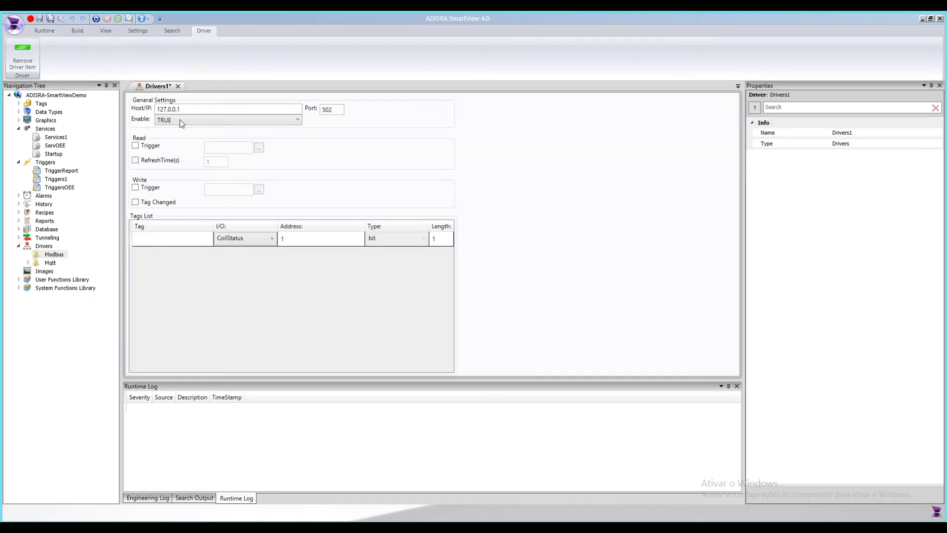
pyautogui.moveTo(194, 108); pyautogui.dragTo(157, 109)
pyautogui.doubleClick(330, 109)
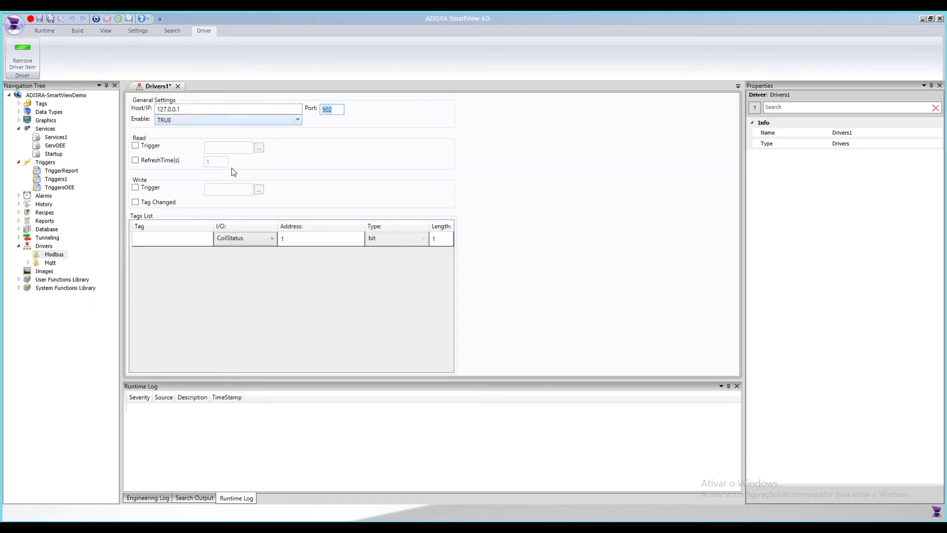
# Try enabling the Trigger option for both reading and writing in the Modbus driver document.
pyautogui.click(135, 146)
pyautogui.click(136, 188)
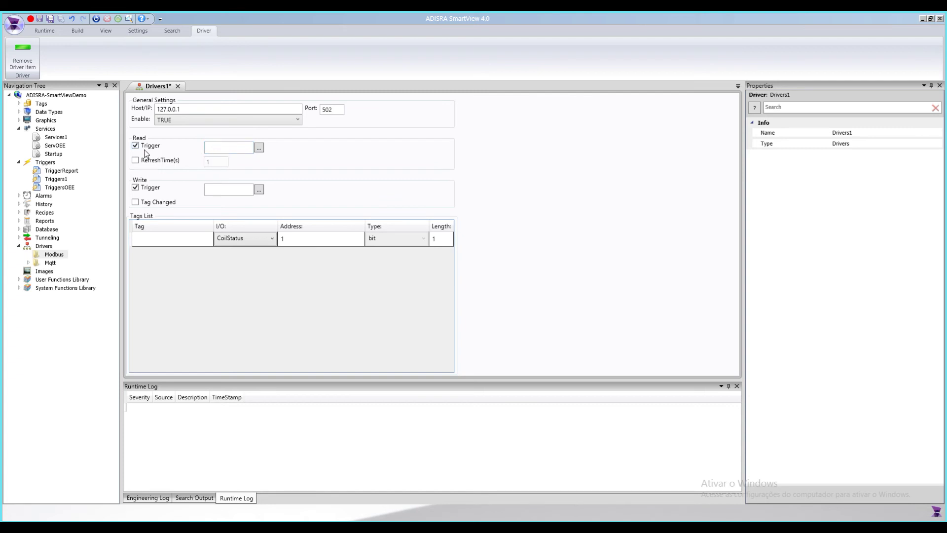
pyautogui.click(231, 191)
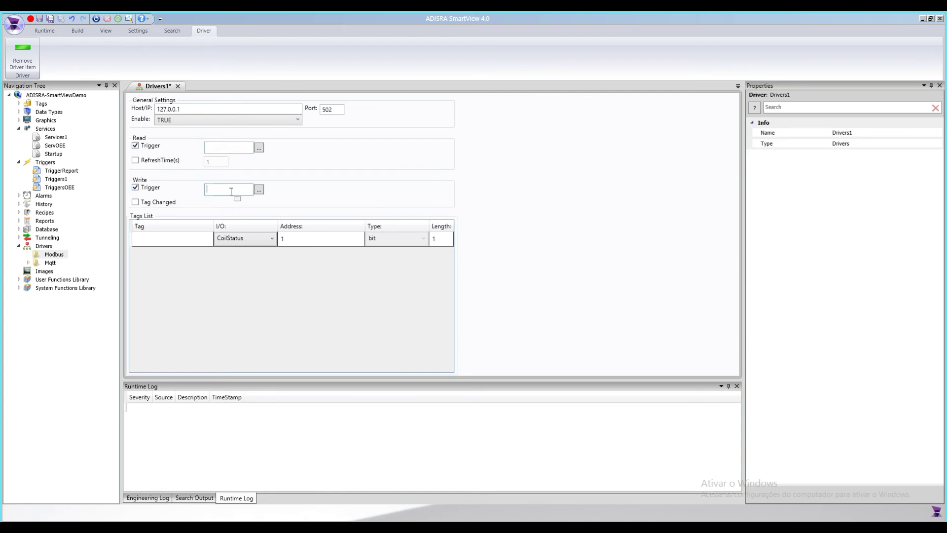
# Replace the driver's read trigger with a RefreshTime of 1 second and its write trigger with Tag Changed.
pyautogui.click(135, 145)
pyautogui.click(135, 160)
pyautogui.click(136, 188)
pyautogui.doubleClick(221, 163)
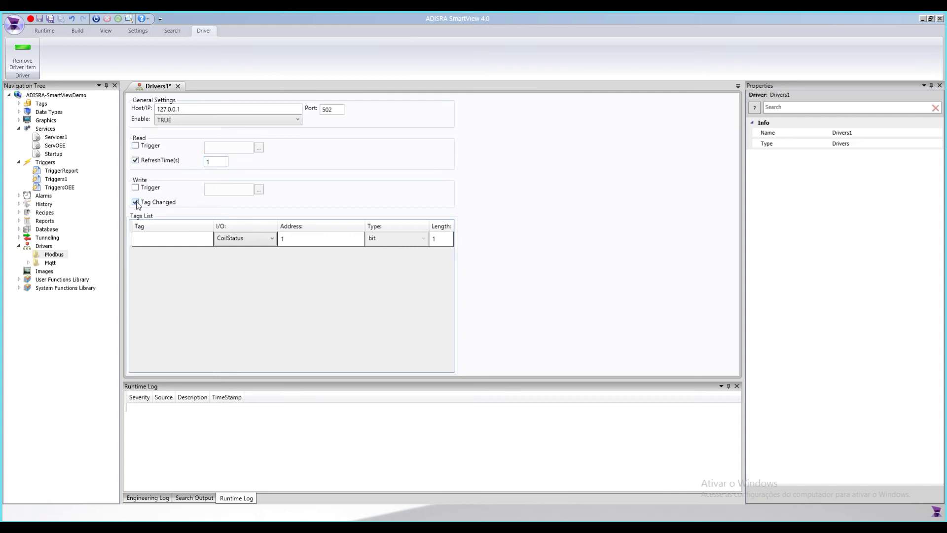
# Review the tag, I/O, address and type fields in the driver's Tags List, and close the document without saving.
pyautogui.click(153, 238)
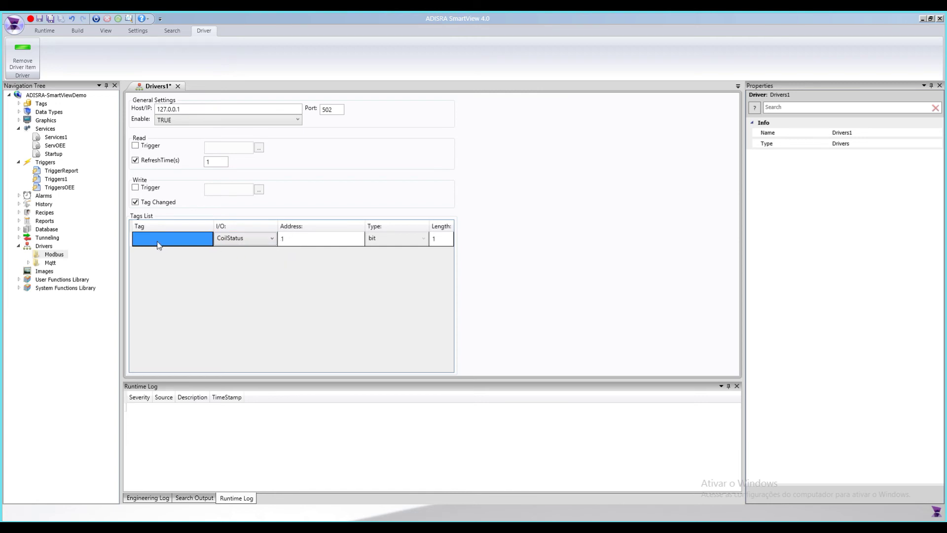
pyautogui.click(257, 245)
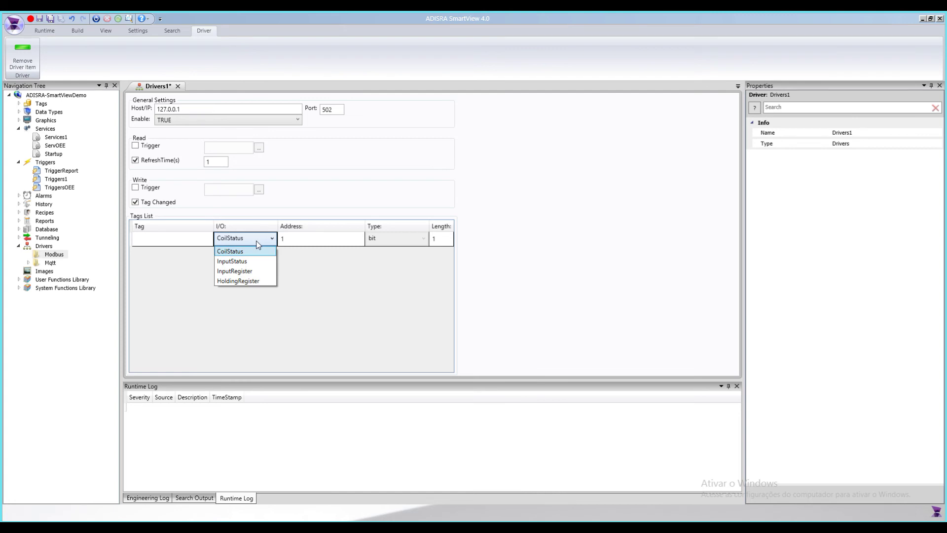
pyautogui.click(308, 240)
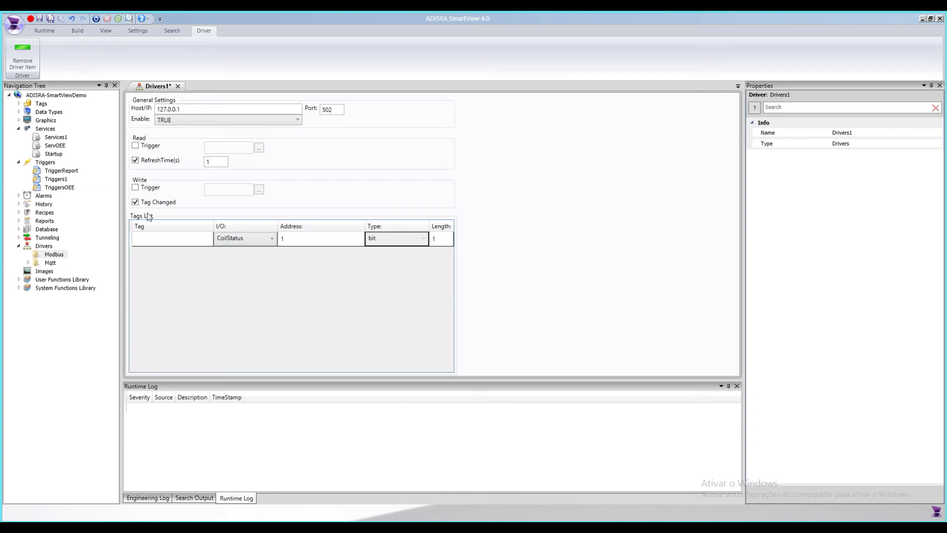
pyautogui.click(171, 239)
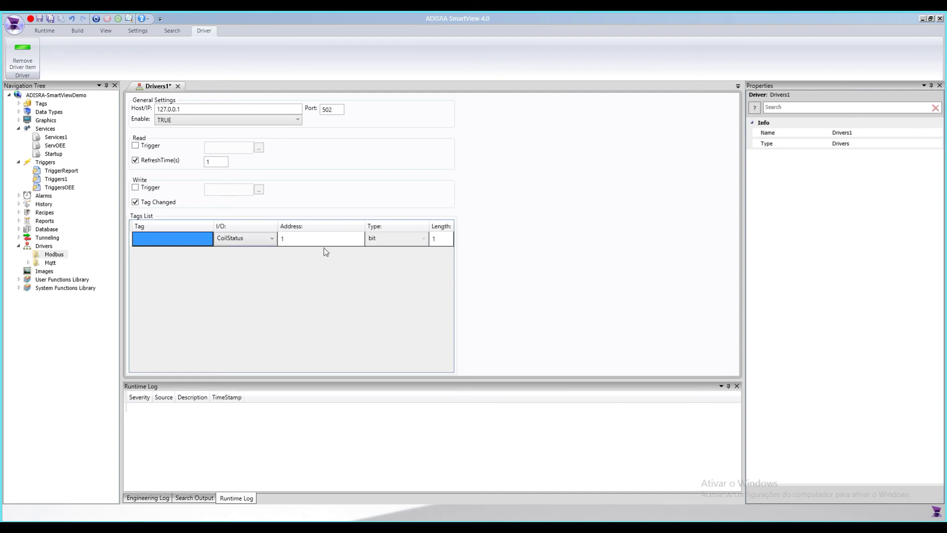
pyautogui.click(295, 242)
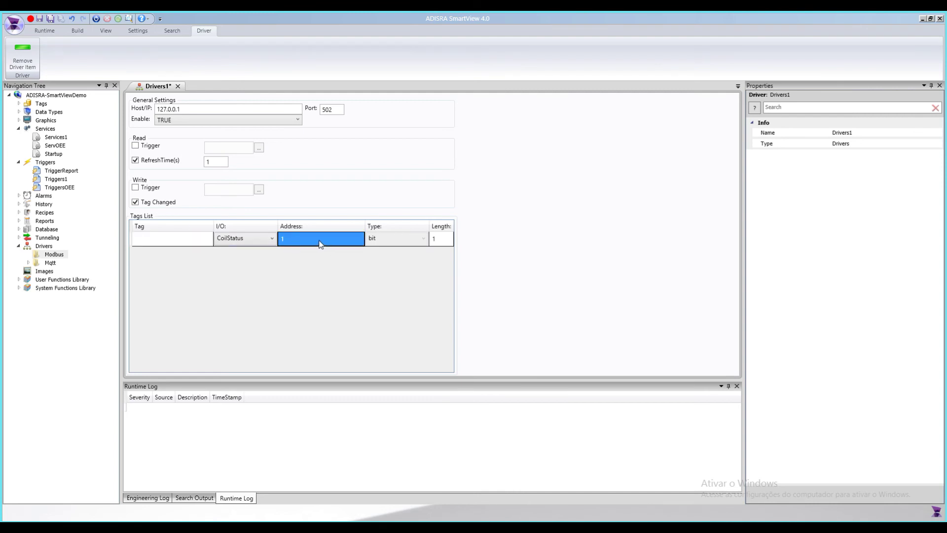
pyautogui.click(178, 86)
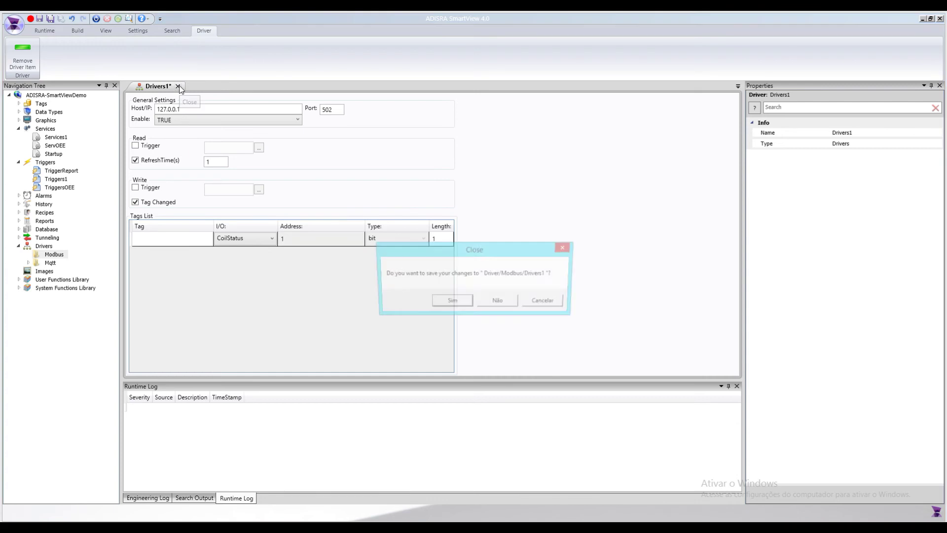
pyautogui.click(499, 302)
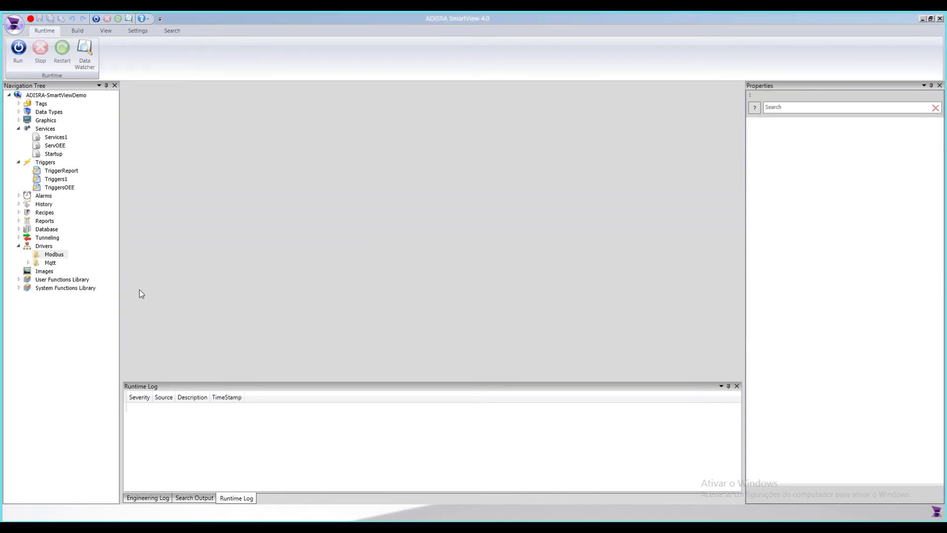
# Open the Images document, browse its image library from end to end, and close it.
pyautogui.click(19, 246)
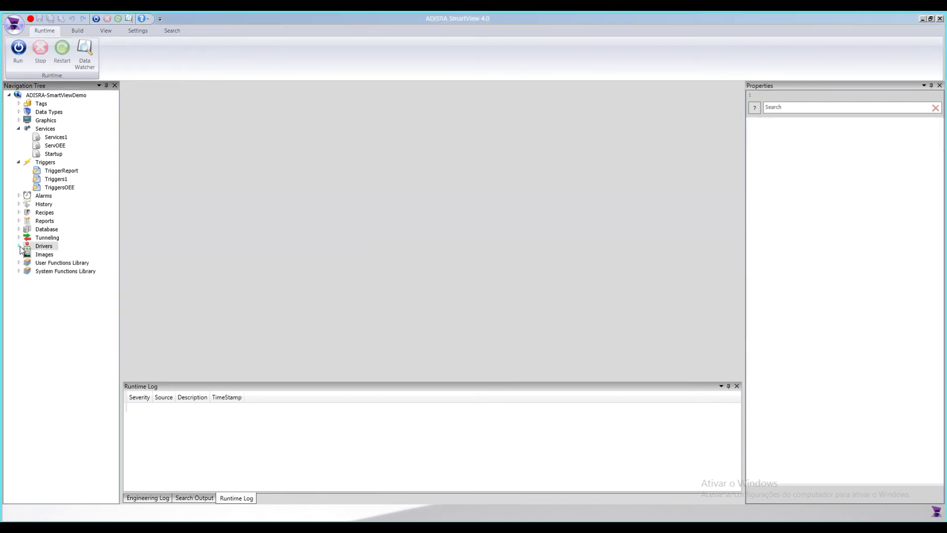
pyautogui.click(45, 255)
pyautogui.rightClick(44, 257)
pyautogui.click(81, 262)
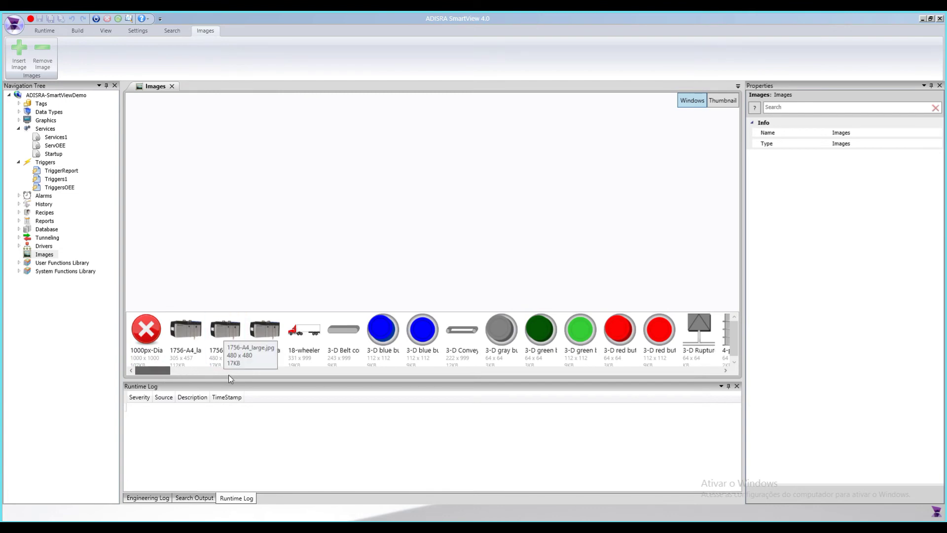
pyautogui.moveTo(159, 369); pyautogui.dragTo(621, 381)
pyautogui.scroll(-15, 592, 340)
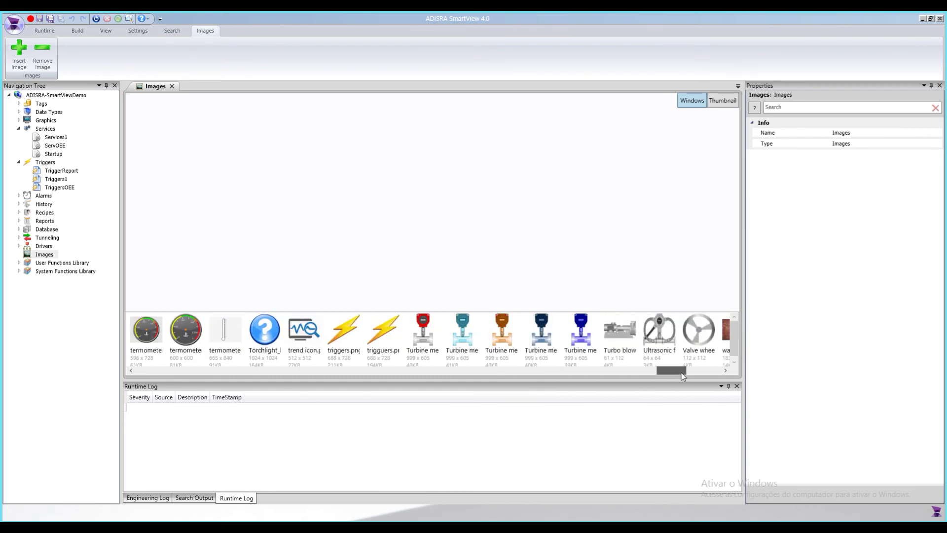
pyautogui.scroll(5, 563, 364)
pyautogui.scroll(15, 563, 365)
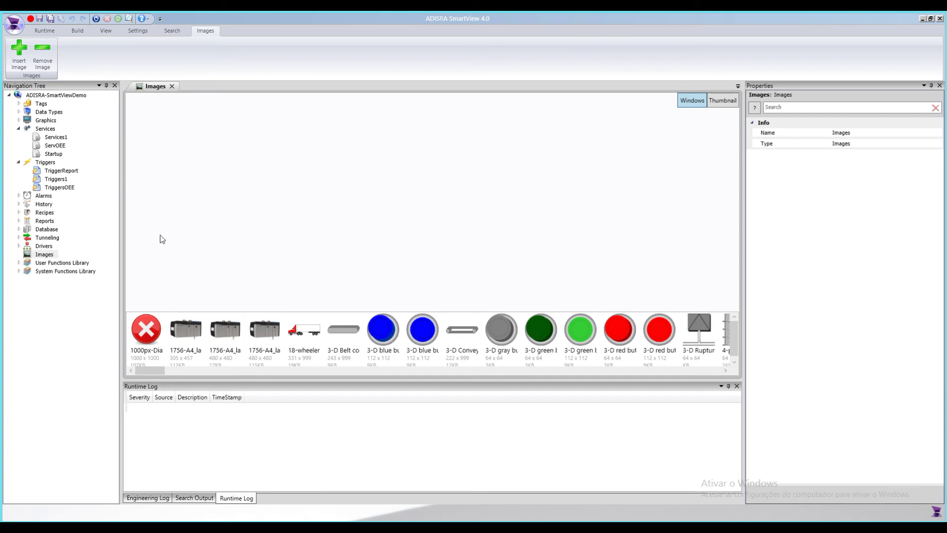
pyautogui.click(172, 86)
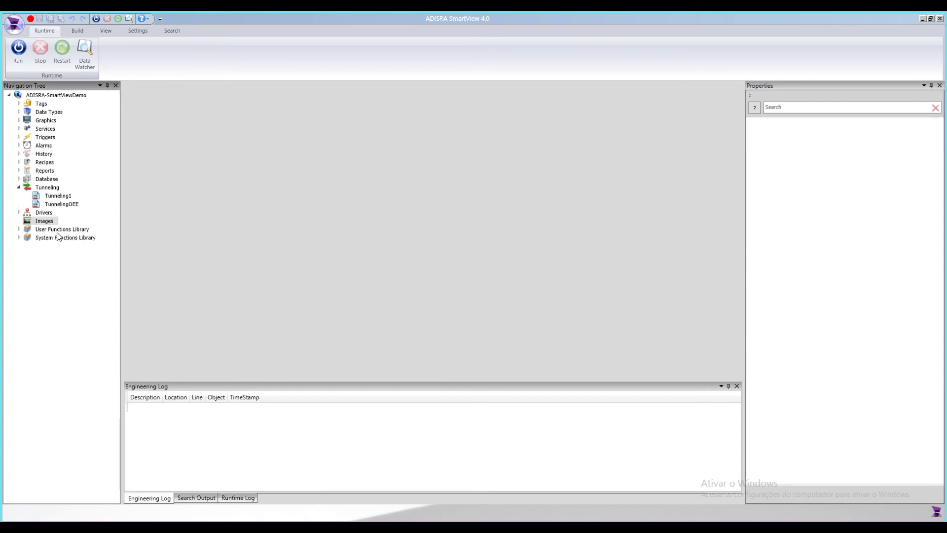
# Examine the contents of the User Functions Library and System Functions Library, and collapse them along with the Tunneling folder.
pyautogui.doubleClick(70, 230)
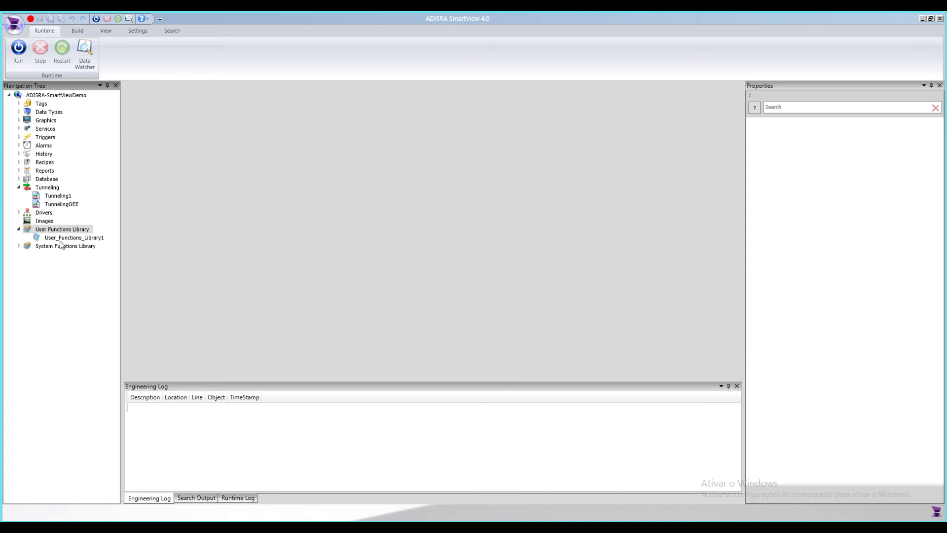
pyautogui.doubleClick(58, 247)
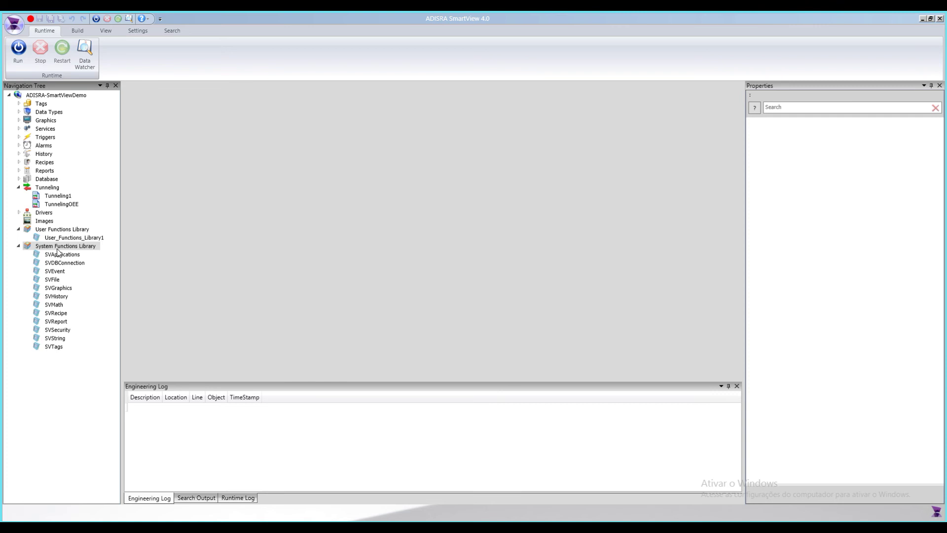
pyautogui.click(67, 297)
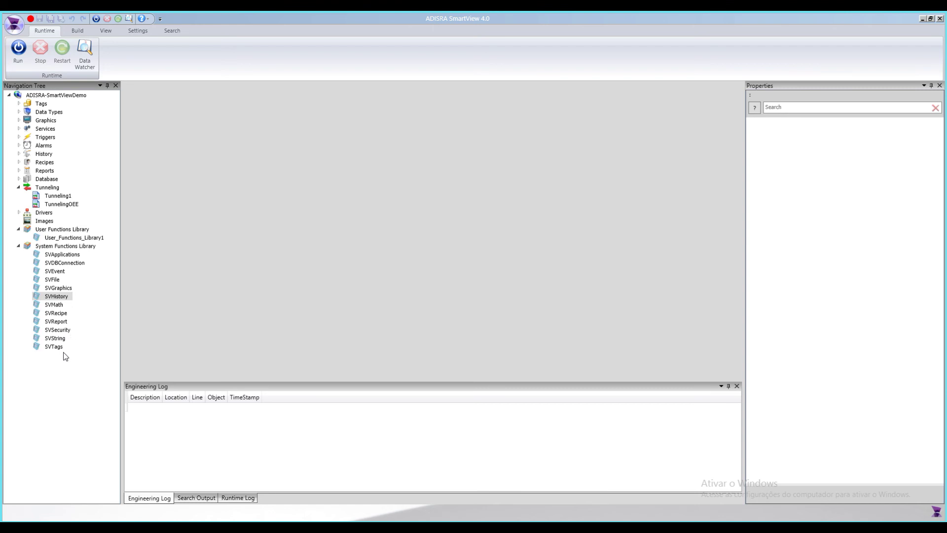
pyautogui.click(18, 246)
pyautogui.click(18, 229)
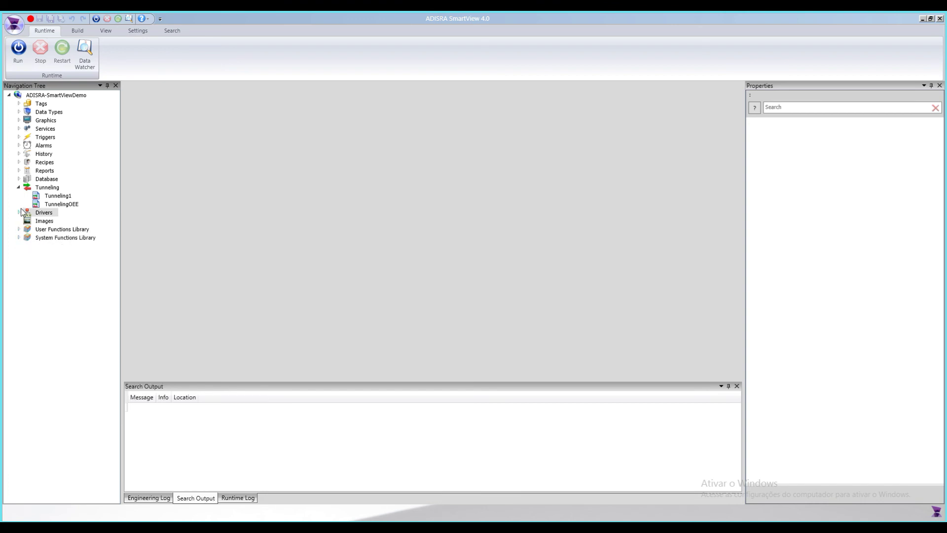
pyautogui.click(18, 187)
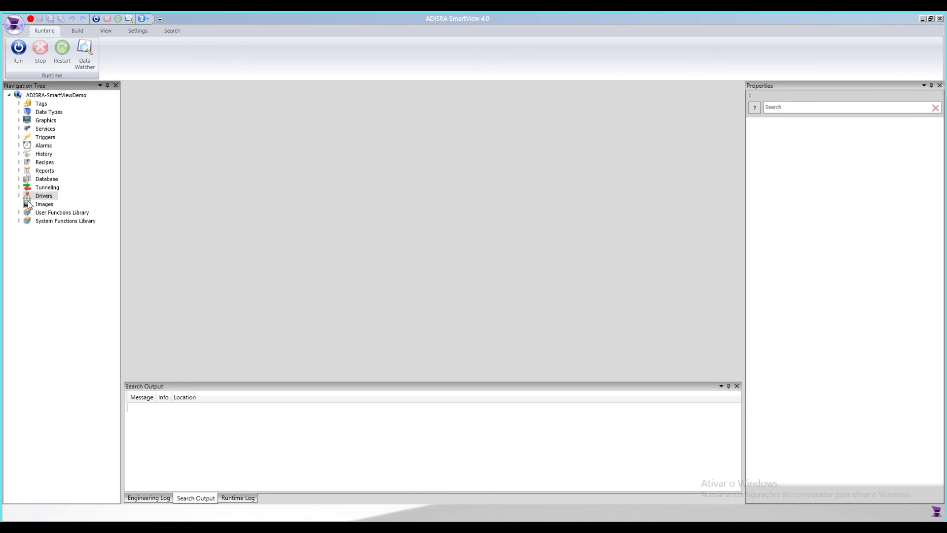
# Add a new OPC DA Client folder under Drivers.
pyautogui.doubleClick(42, 196)
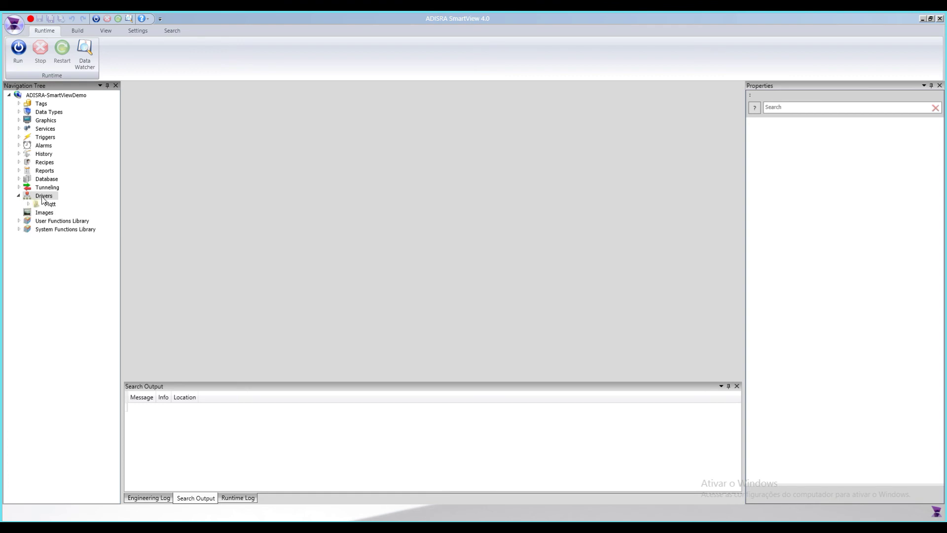
pyautogui.rightClick(42, 198)
pyautogui.moveTo(68, 205)
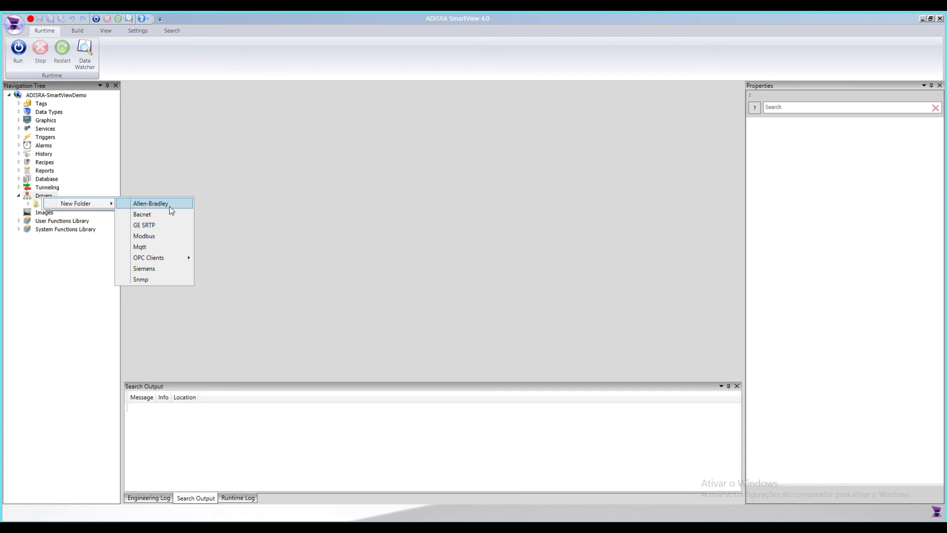
pyautogui.moveTo(166, 262)
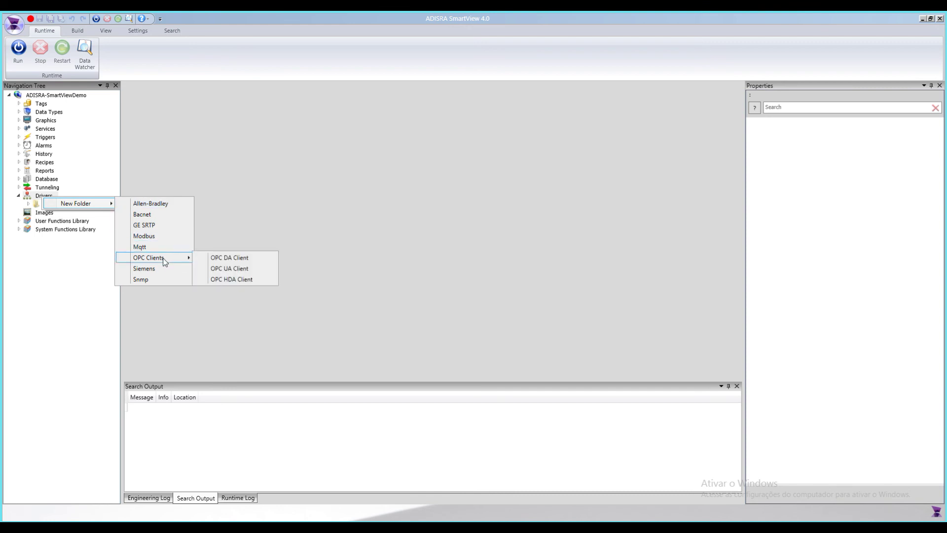
pyautogui.click(233, 257)
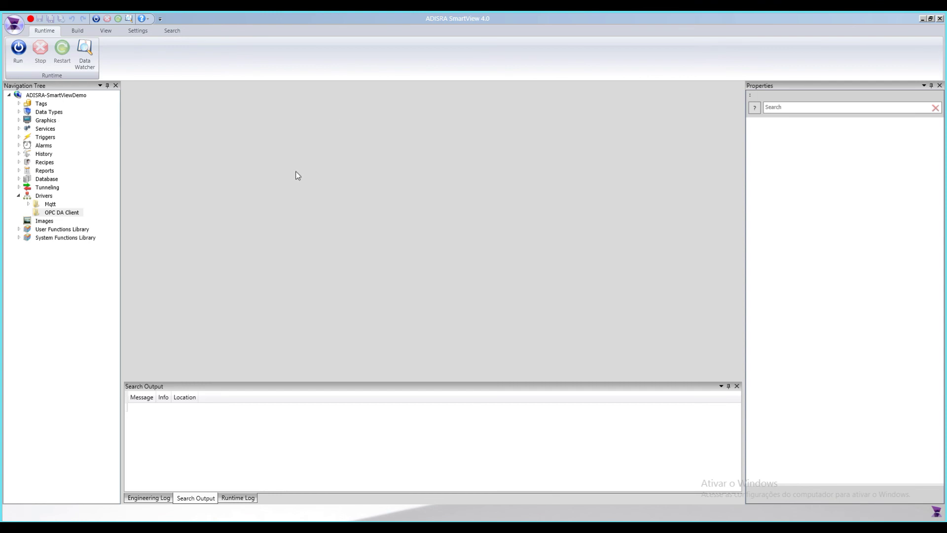
# Look into the Tags folder, and view the project search options and the Engineering Log.
pyautogui.click(19, 104)
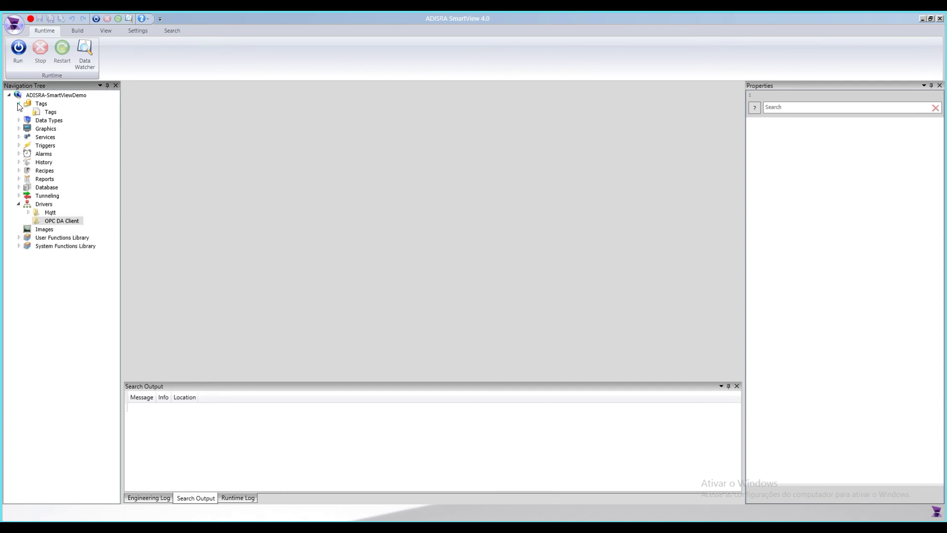
pyautogui.click(20, 104)
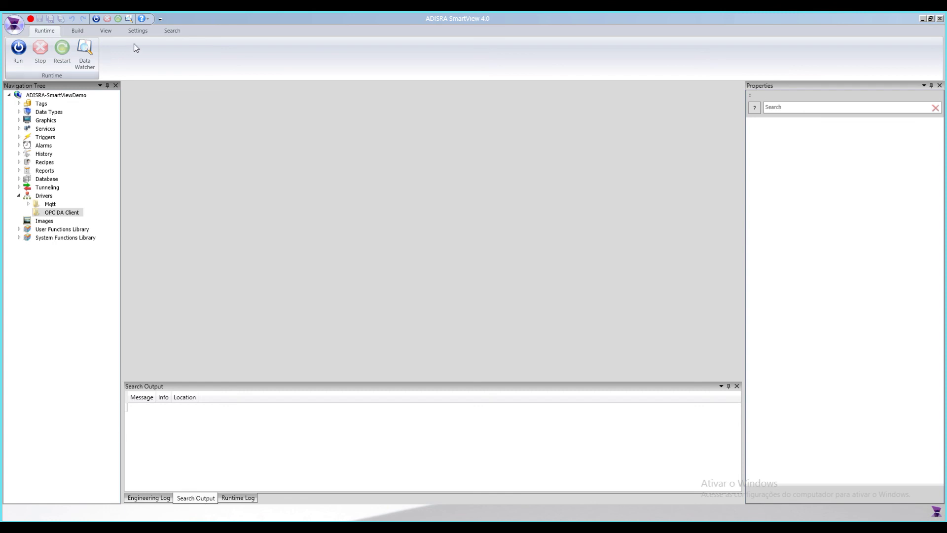
pyautogui.click(173, 30)
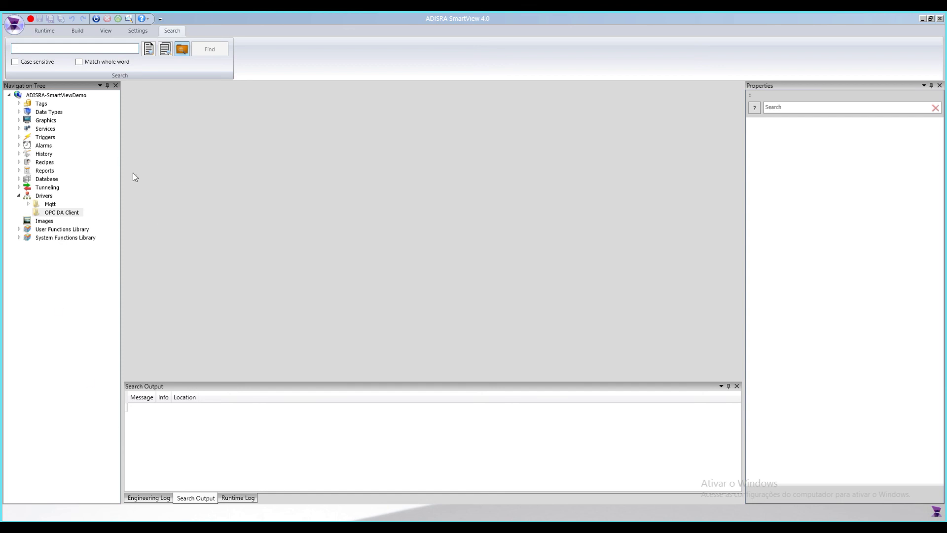
pyautogui.click(150, 498)
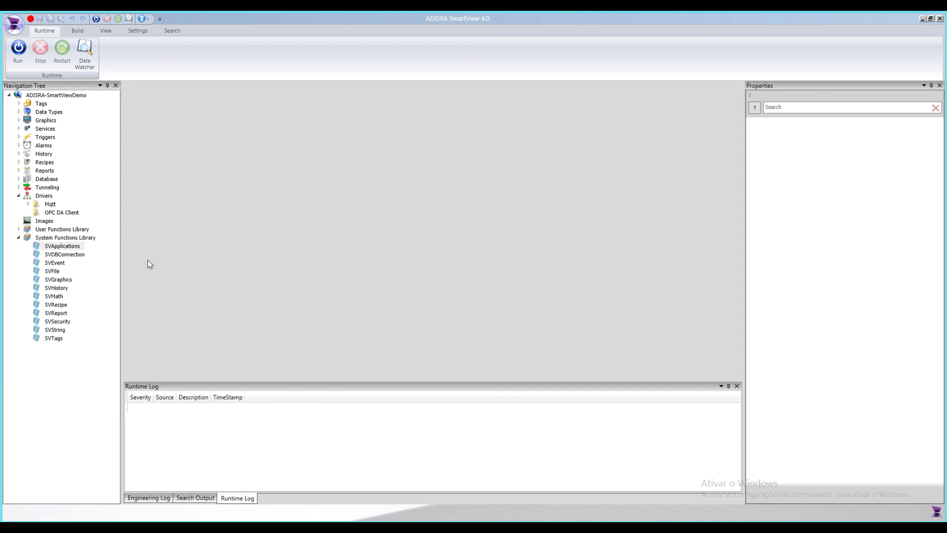
# Review the functions in the SVApplications system library, highlight Output(string Msg), and close the document.
pyautogui.doubleClick(64, 246)
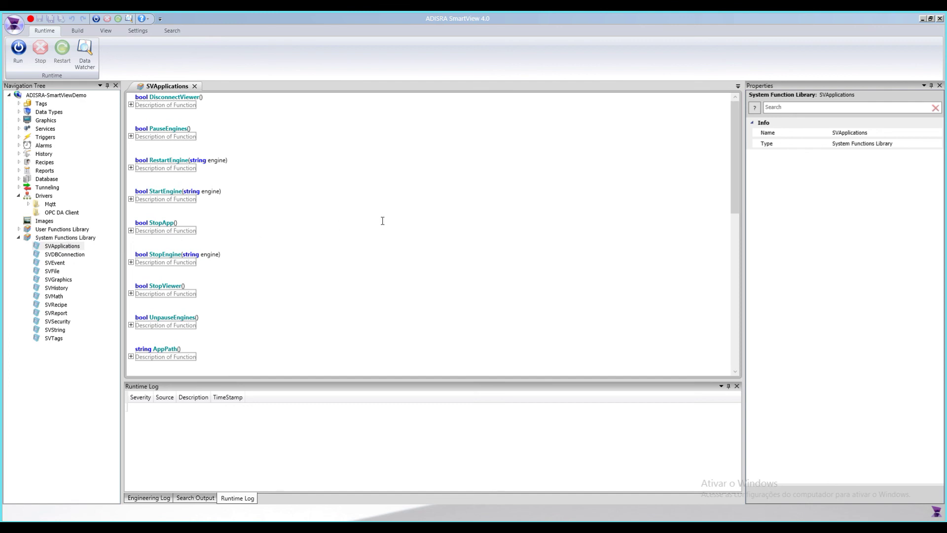
pyautogui.scroll(-3, 375, 224)
pyautogui.scroll(-4, 376, 224)
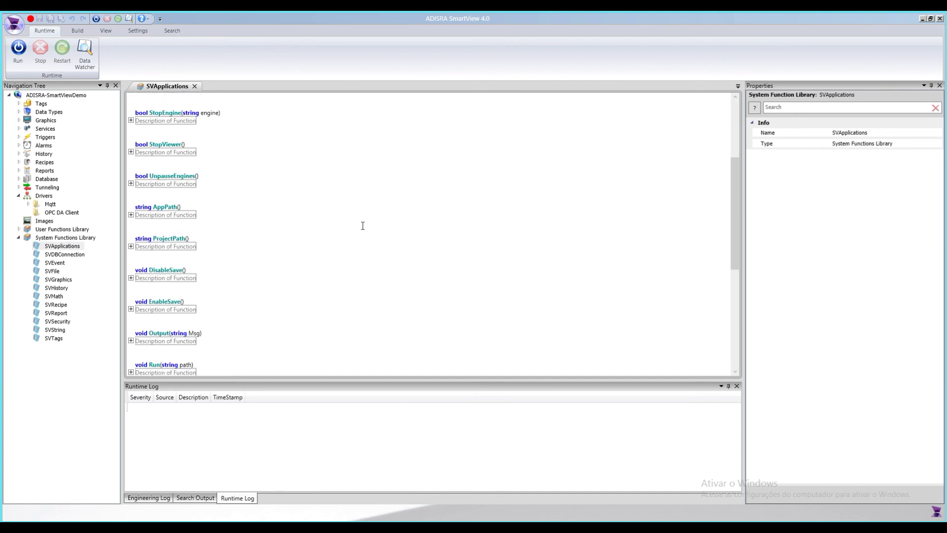
pyautogui.click(150, 309)
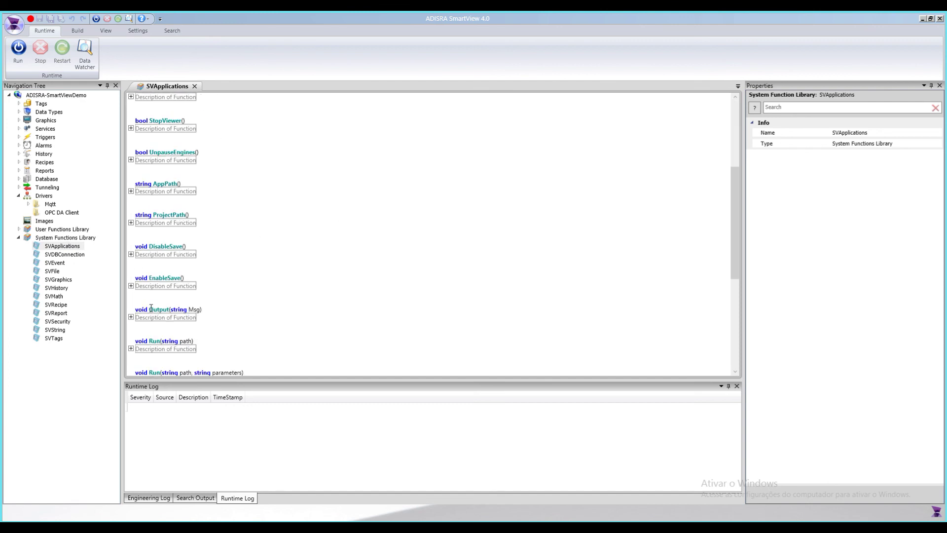
pyautogui.moveTo(162, 308); pyautogui.dragTo(200, 310)
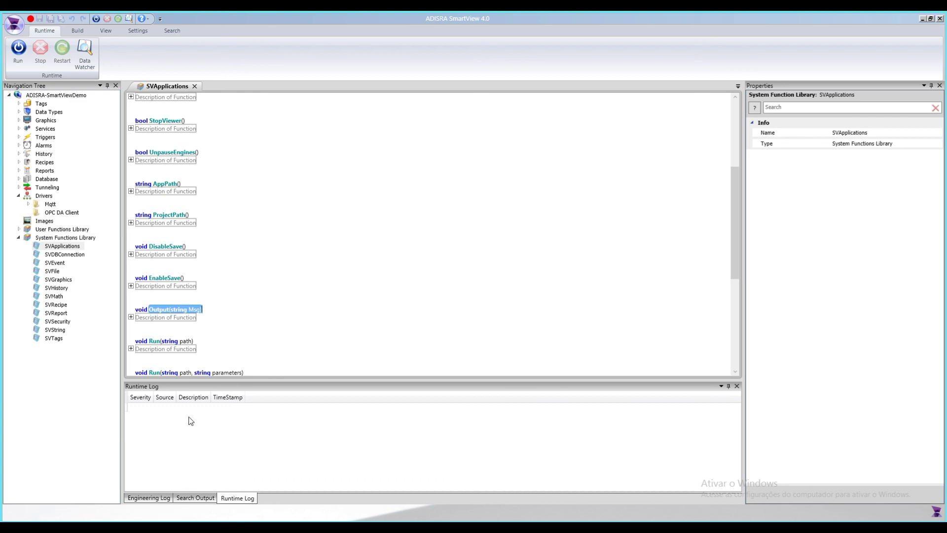
pyautogui.click(194, 86)
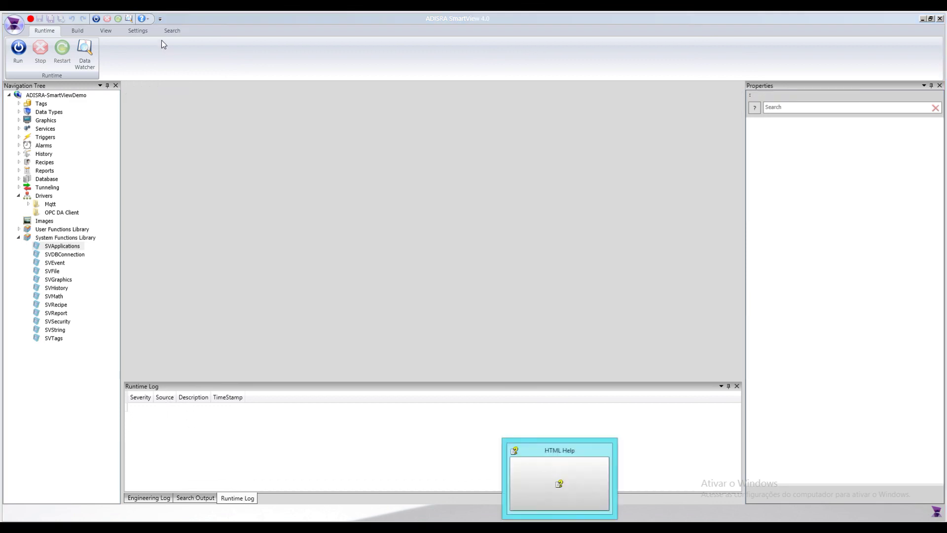
# Open the help and browse the Alarm, Data Type, Images, OPC DA Client and Recipe topics under Documents.
pyautogui.click(146, 19)
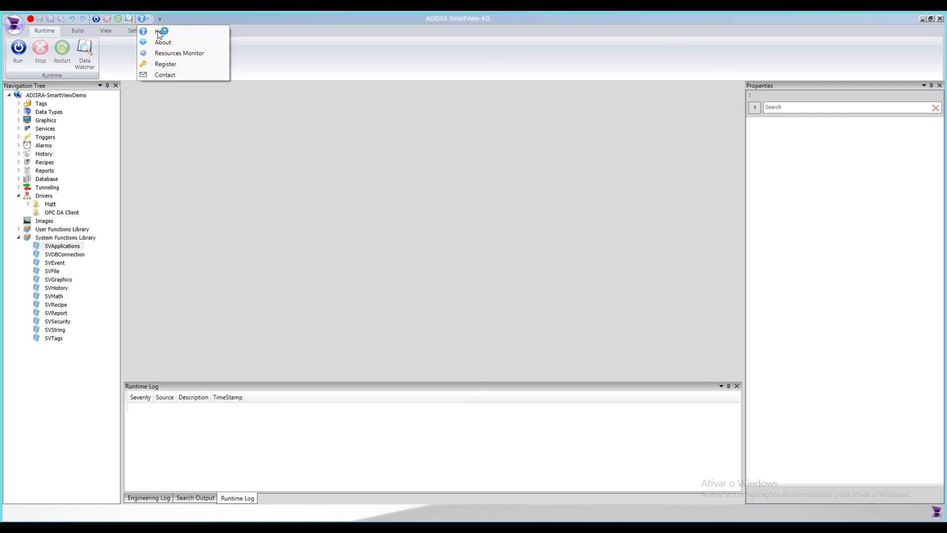
pyautogui.click(160, 32)
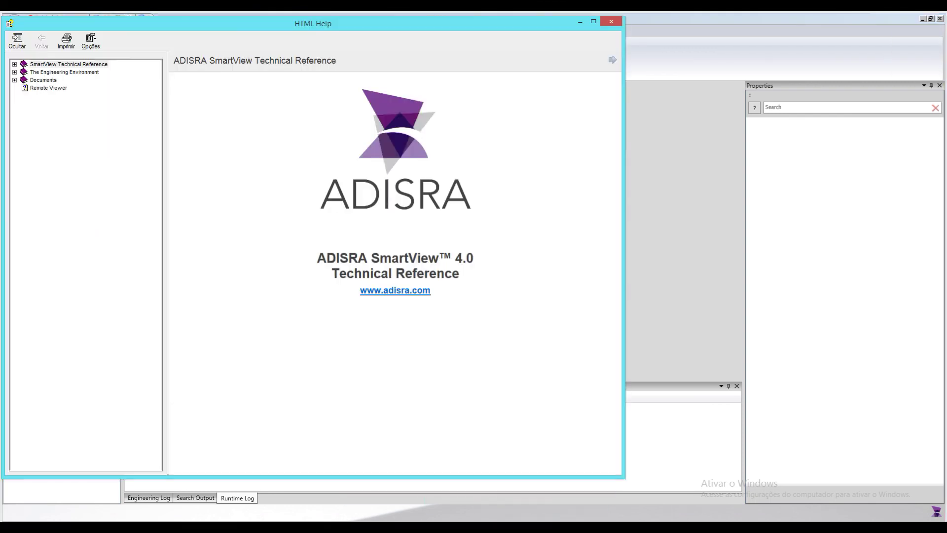
pyautogui.click(103, 110)
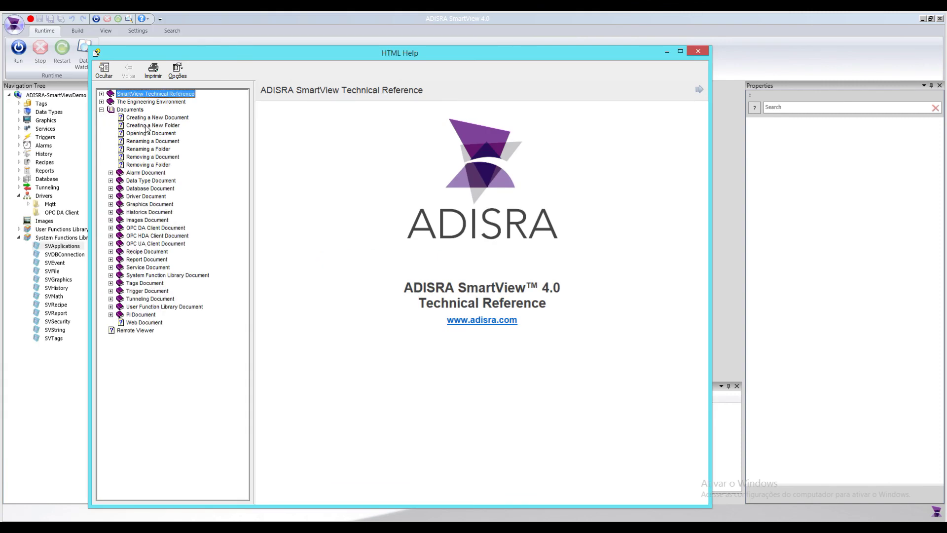
pyautogui.click(144, 173)
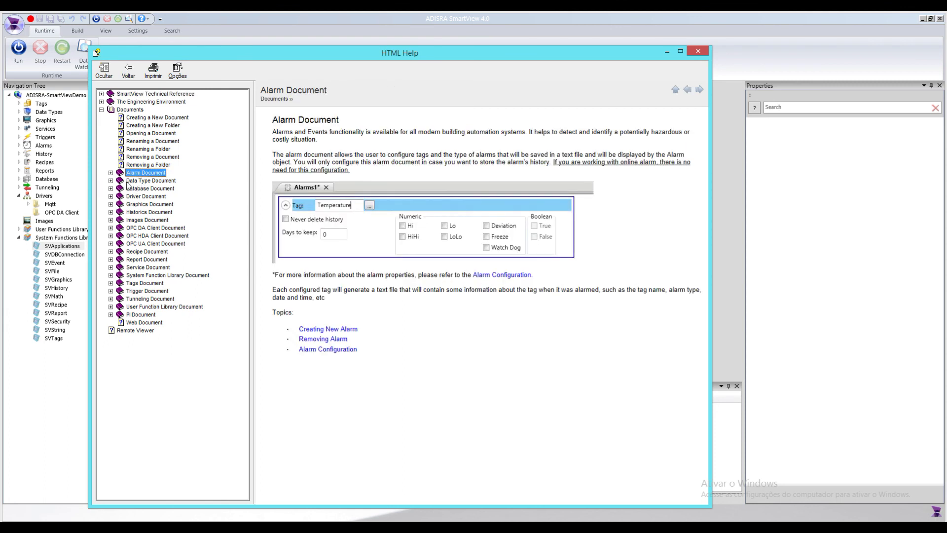
pyautogui.click(150, 181)
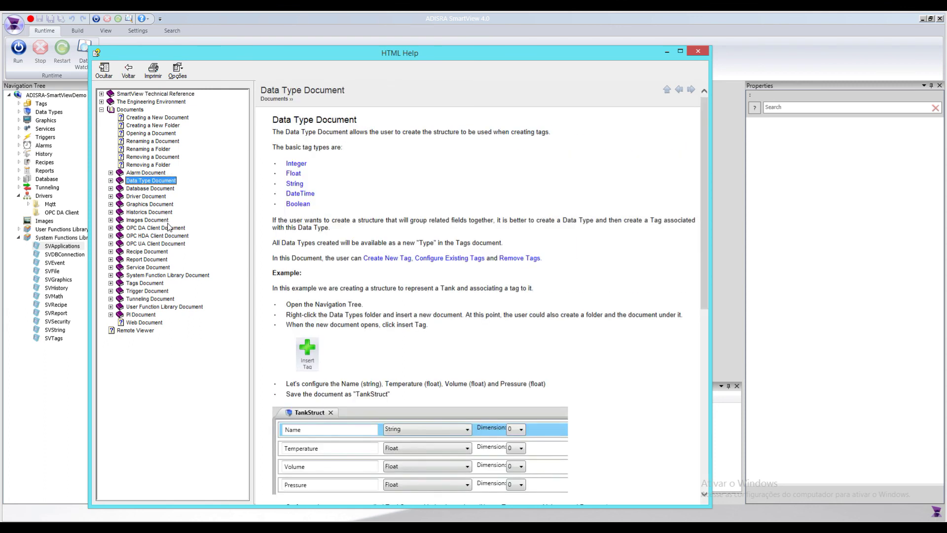
pyautogui.click(157, 221)
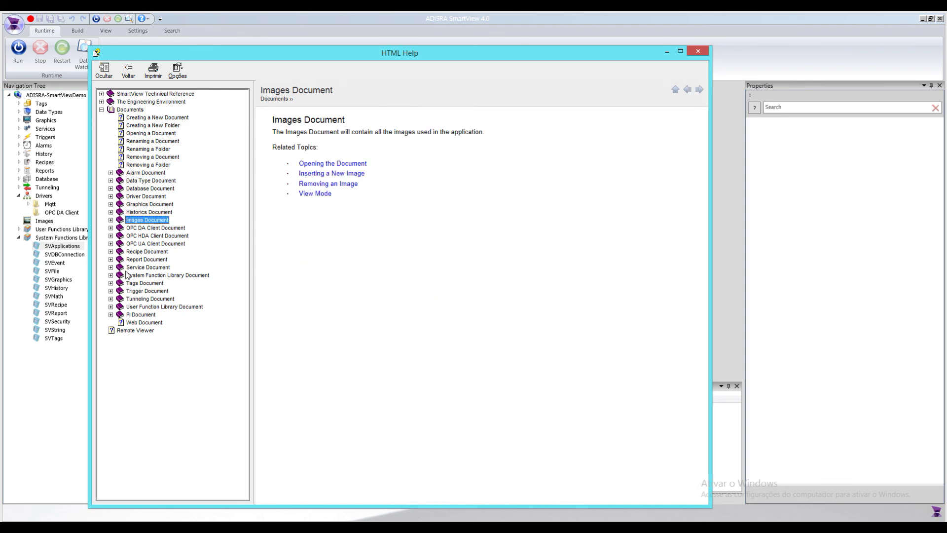
pyautogui.click(148, 229)
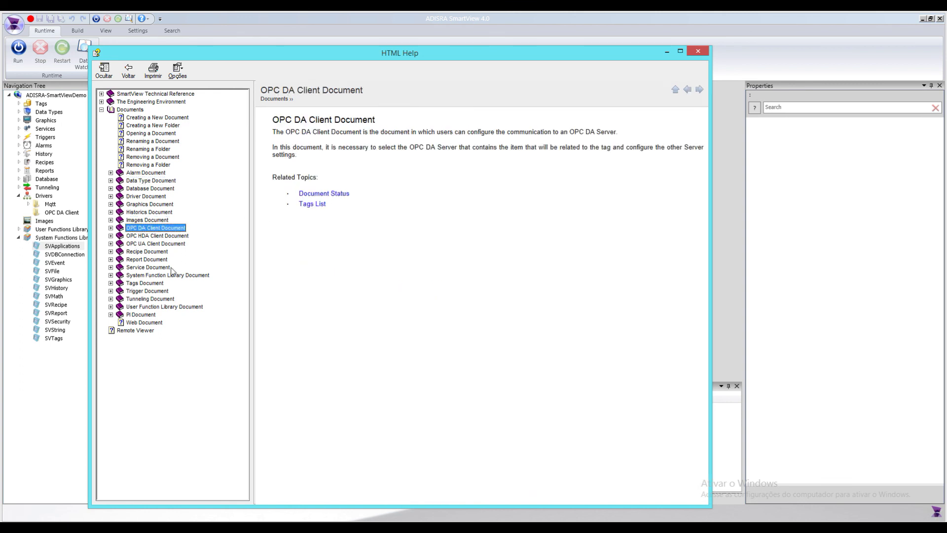
pyautogui.click(147, 252)
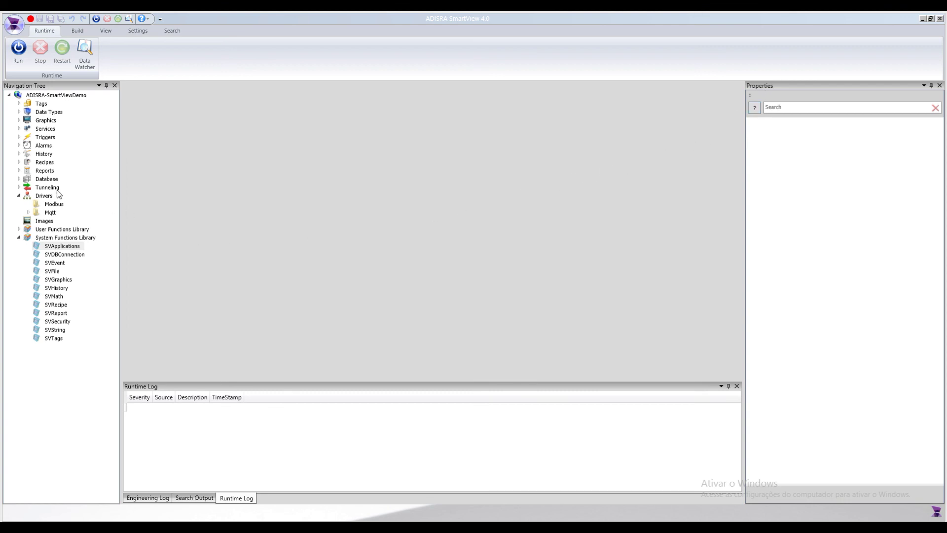
# Open the ScrBoilerAlarmsHist screen and bring up the help topic for its Ack button.
pyautogui.click(19, 120)
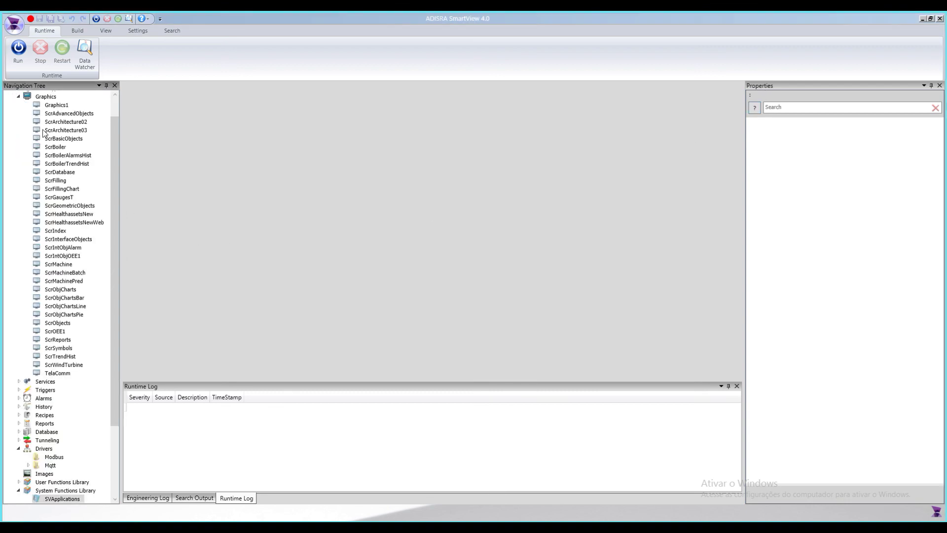
pyautogui.click(63, 156)
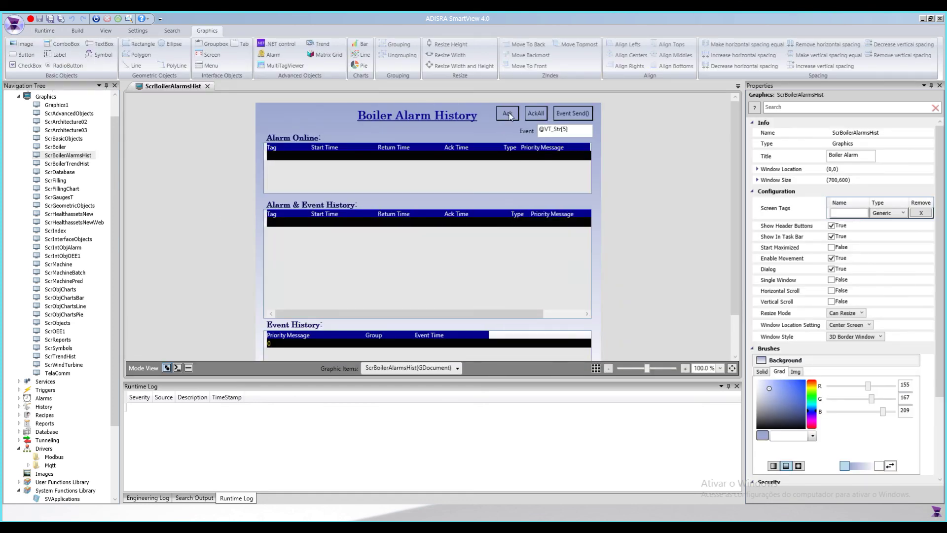
pyautogui.click(509, 119)
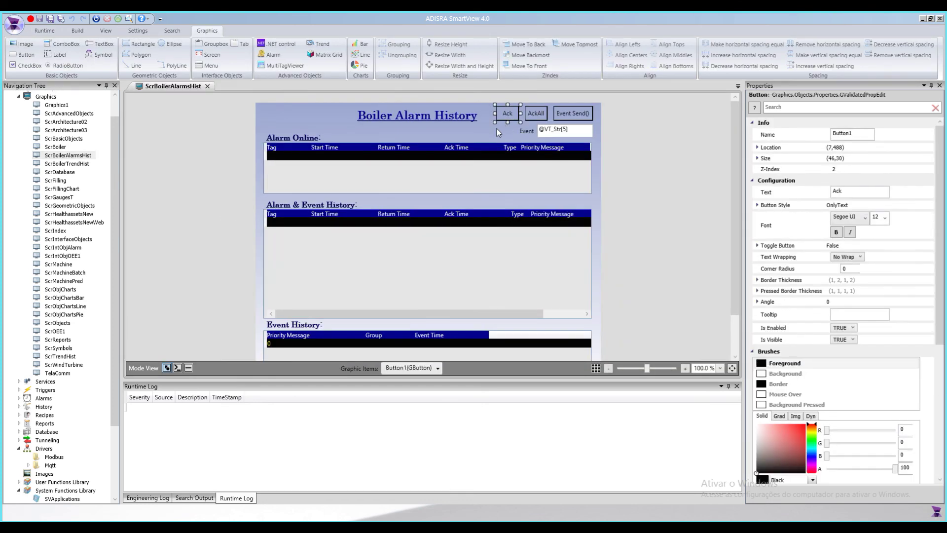
pyautogui.click(755, 108)
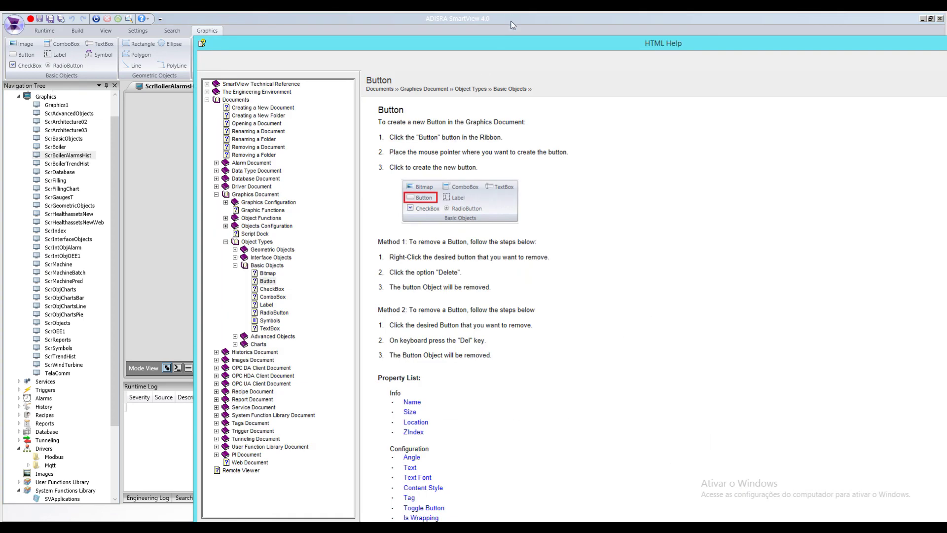
# Read the Button help topic down through its property list, and close the help and the ScrBoilerAlarmsHist screen.
pyautogui.moveTo(509, 45); pyautogui.dragTo(341, 27)
pyautogui.moveTo(207, 62); pyautogui.dragTo(225, 65)
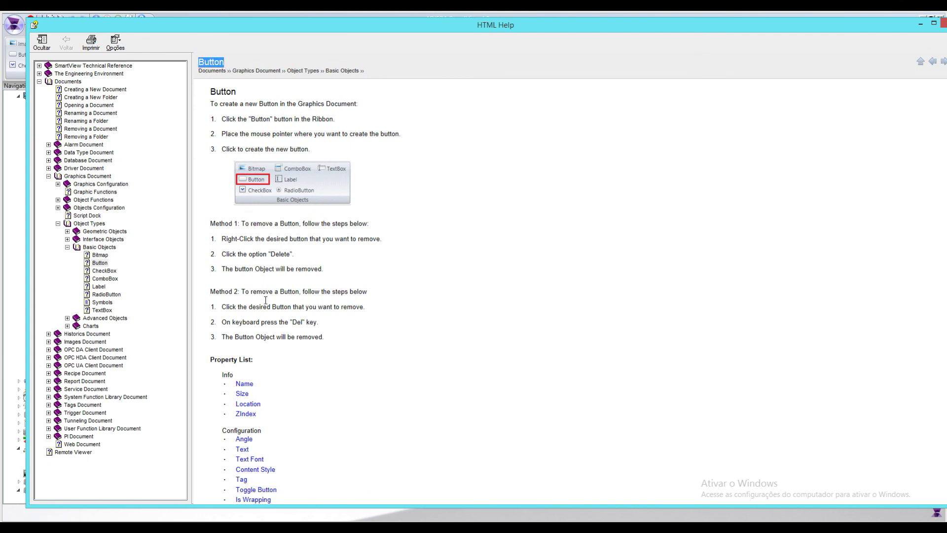
pyautogui.scroll(-4, 267, 316)
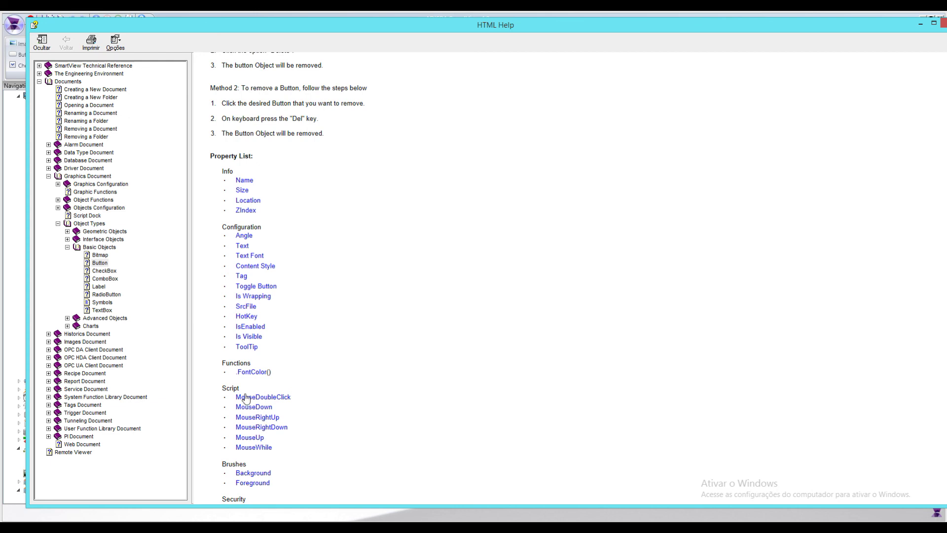
pyautogui.scroll(-3, 289, 411)
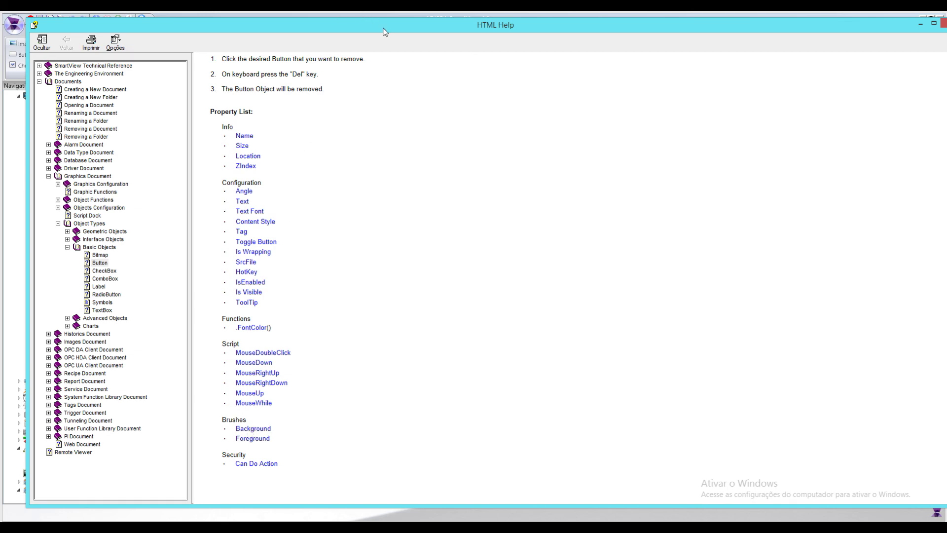
pyautogui.click(941, 23)
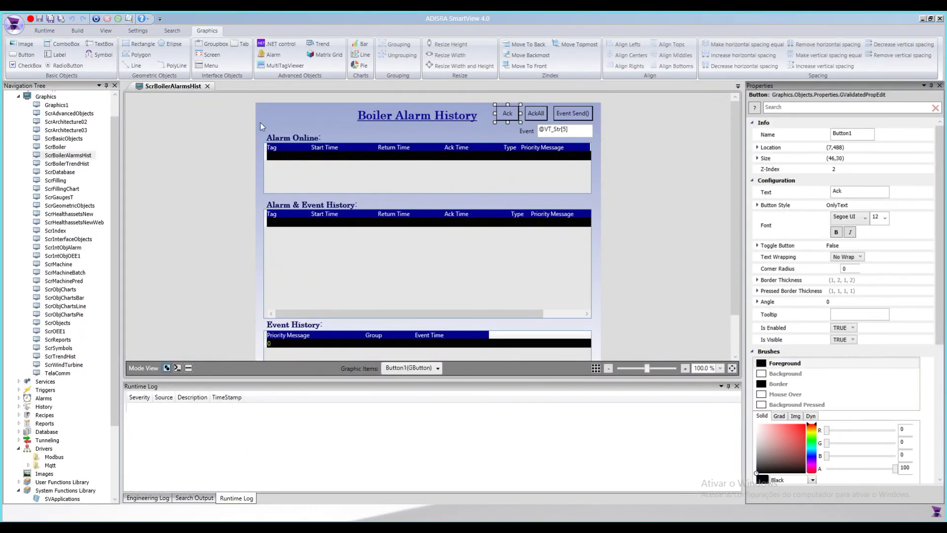
pyautogui.click(208, 87)
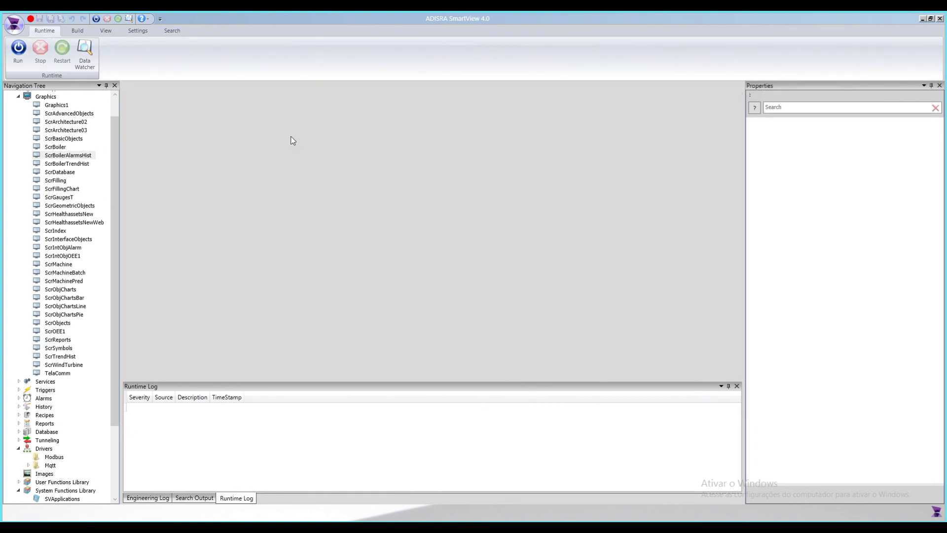